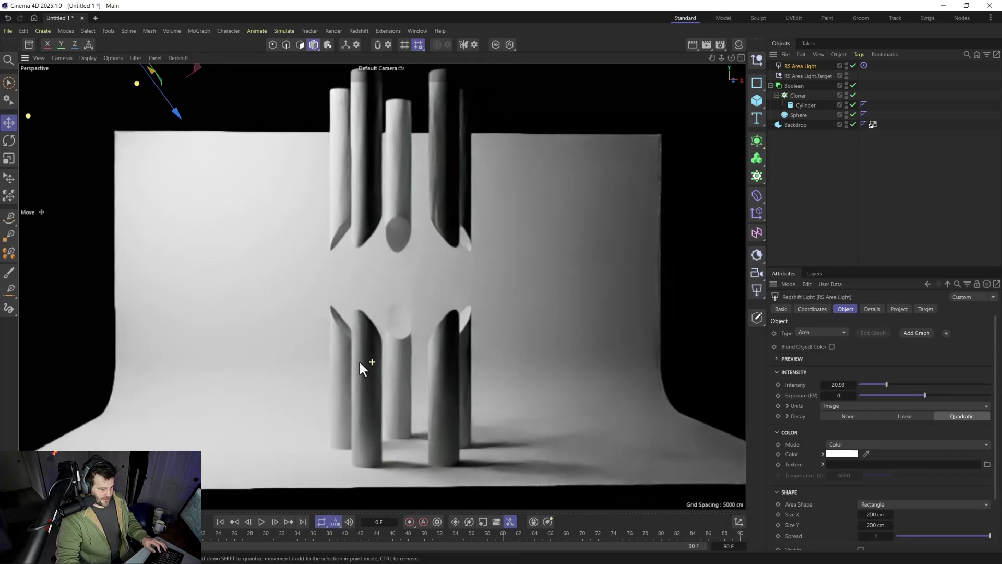
pyautogui.scroll(2, 360, 360)
pyautogui.scroll(2, 367, 356)
pyautogui.scroll(2, 410, 341)
pyautogui.scroll(2, 397, 350)
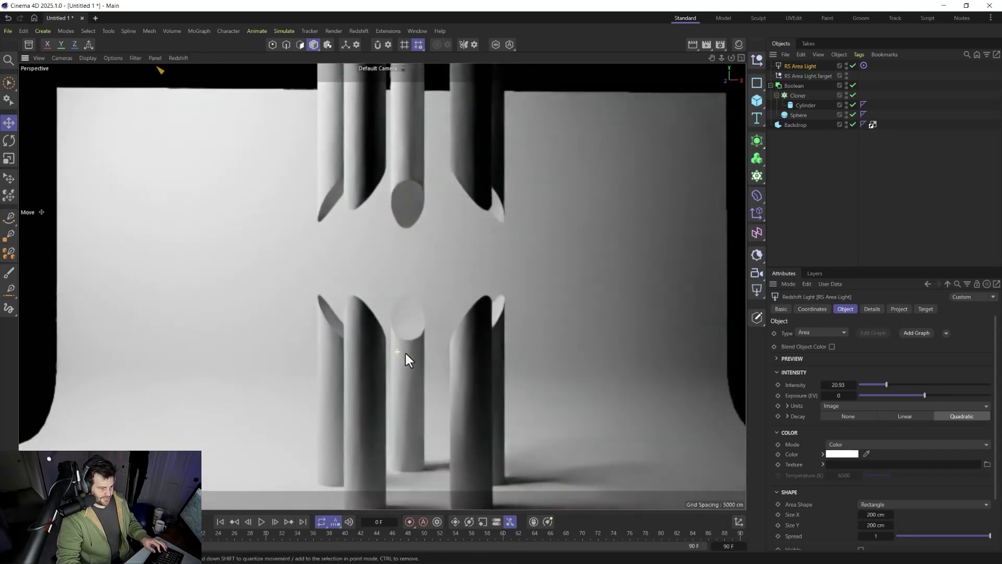
pyautogui.scroll(-1, 406, 353)
pyautogui.scroll(-1, 395, 356)
# Preview the backdrop scene: open Render Settings, orbit the cylinders, and rotate the RS Sky
pyautogui.click(719, 44)
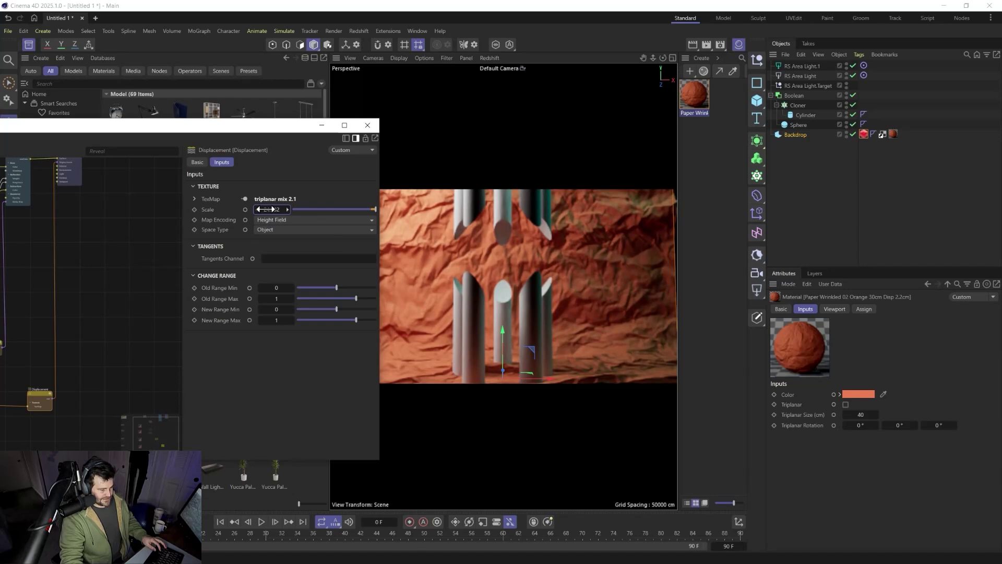
pyautogui.moveTo(504, 384)
pyautogui.keyDown('alt'); pyautogui.mouseDown()
pyautogui.moveTo(418, 396)
pyautogui.moveTo(394, 384)
pyautogui.moveTo(445, 364)
pyautogui.moveTo(481, 301)
pyautogui.moveTo(492, 308)
pyautogui.mouseUp(); pyautogui.keyUp('alt')
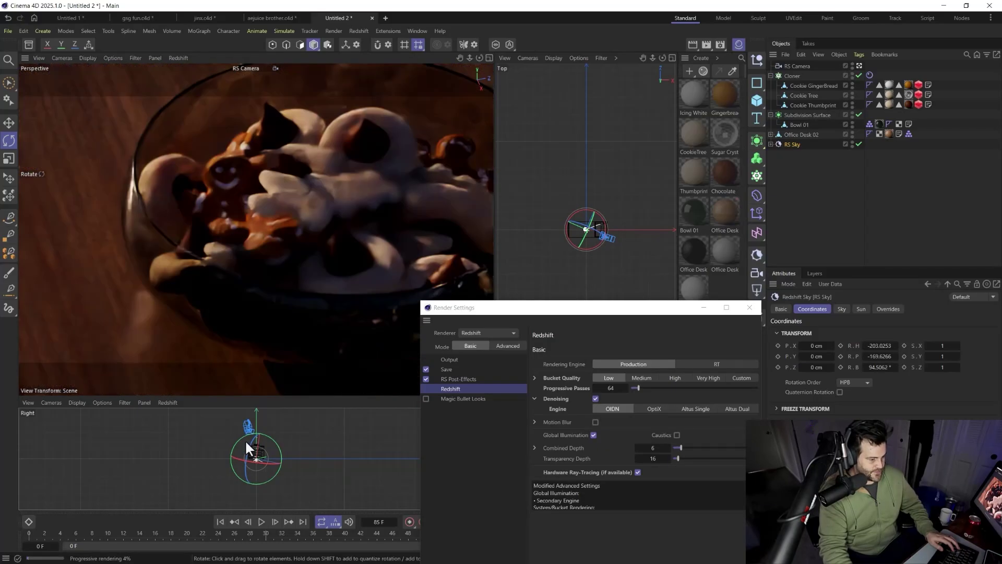
pyautogui.moveTo(251, 441)
pyautogui.mouseDown()
pyautogui.moveTo(245, 453)
pyautogui.moveTo(242, 444)
pyautogui.mouseUp()
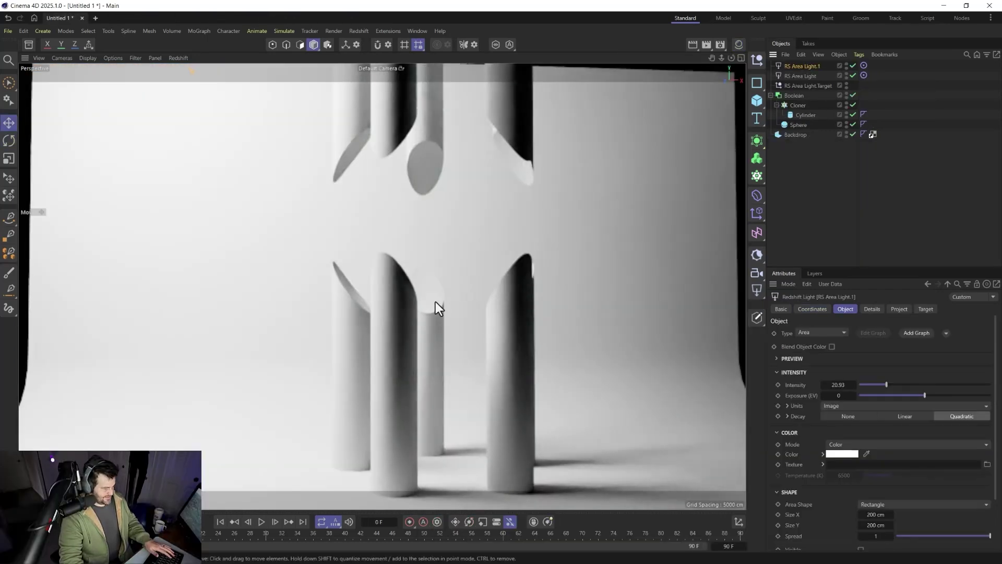
pyautogui.middleClick(436, 302)
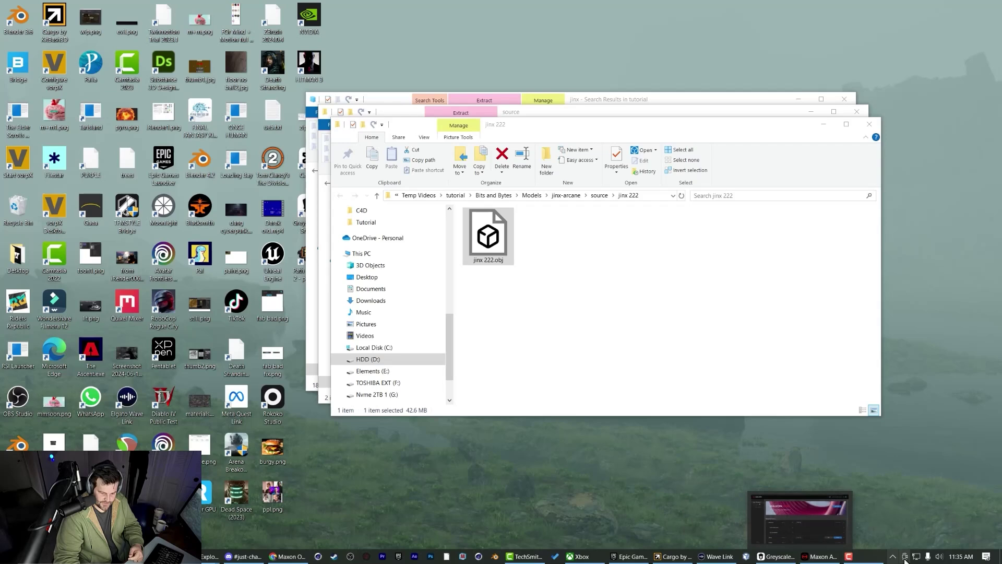
# Bring up the Maxon App and launch Cinema 4D 2025.1.0
pyautogui.click(822, 557)
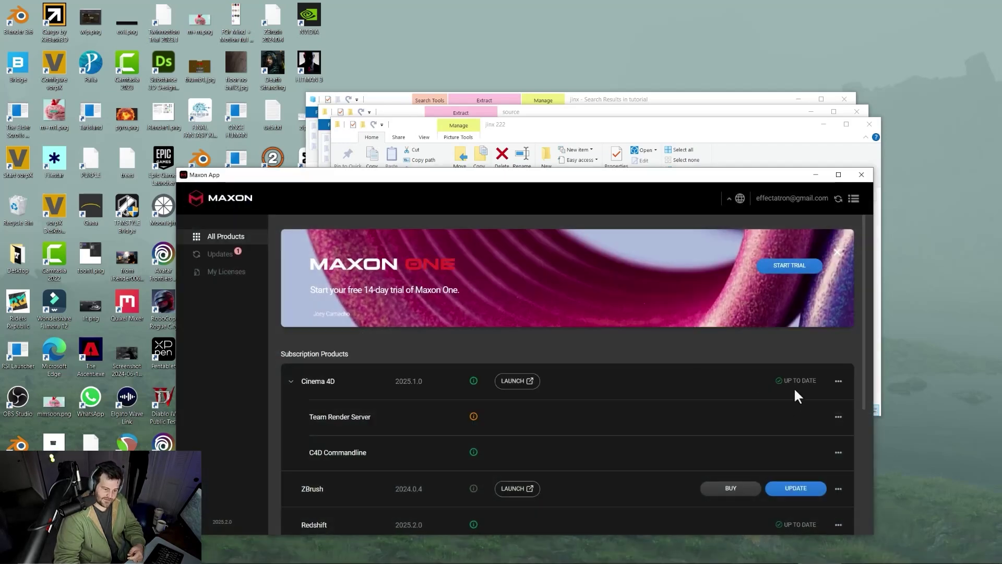
pyautogui.click(510, 383)
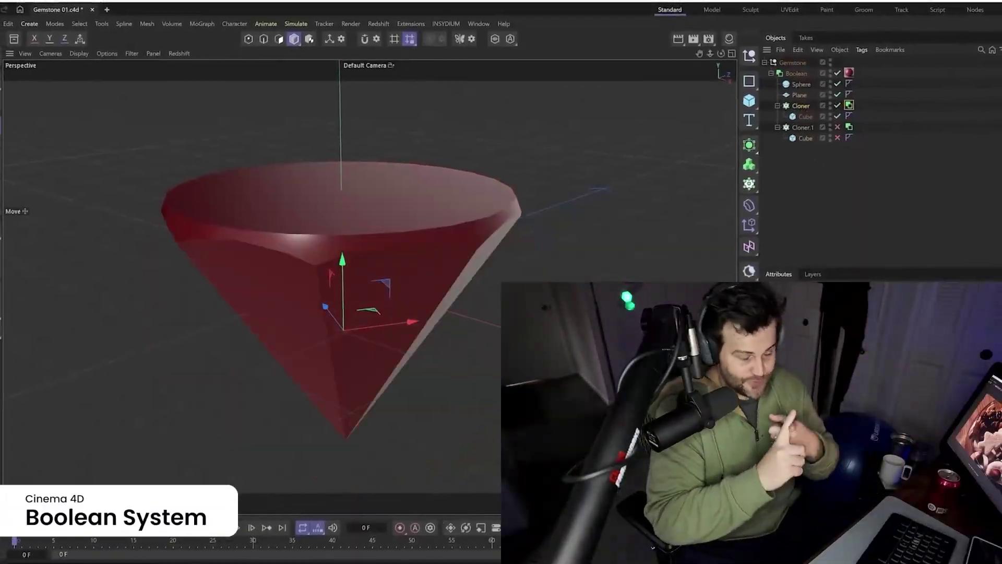
# Enable Cloner.1 to facet the gem, then rotate Office Chair 03 toward the desk
pyautogui.click(839, 126)
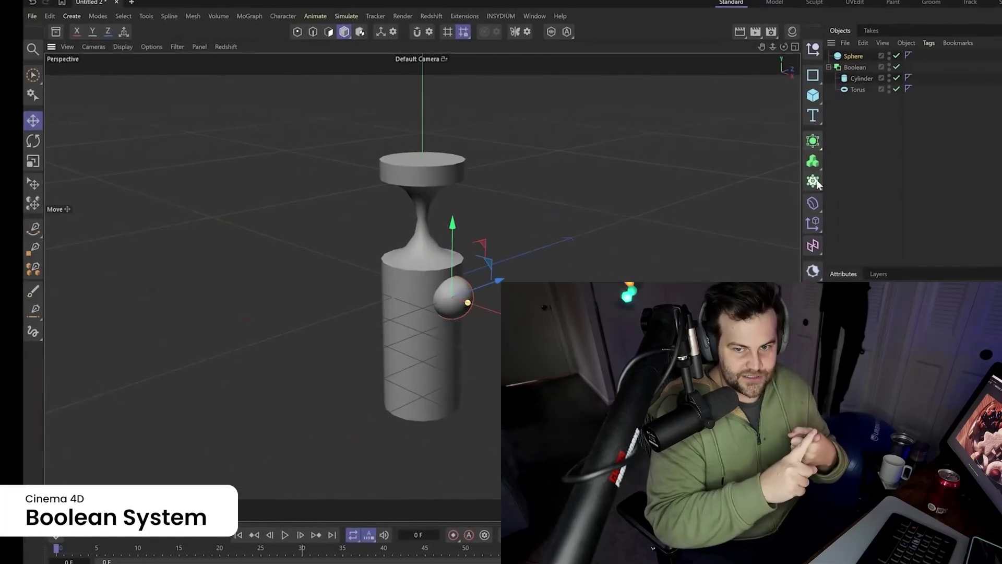
pyautogui.keyDown('alt'); pyautogui.click(812, 181); pyautogui.keyUp('alt')
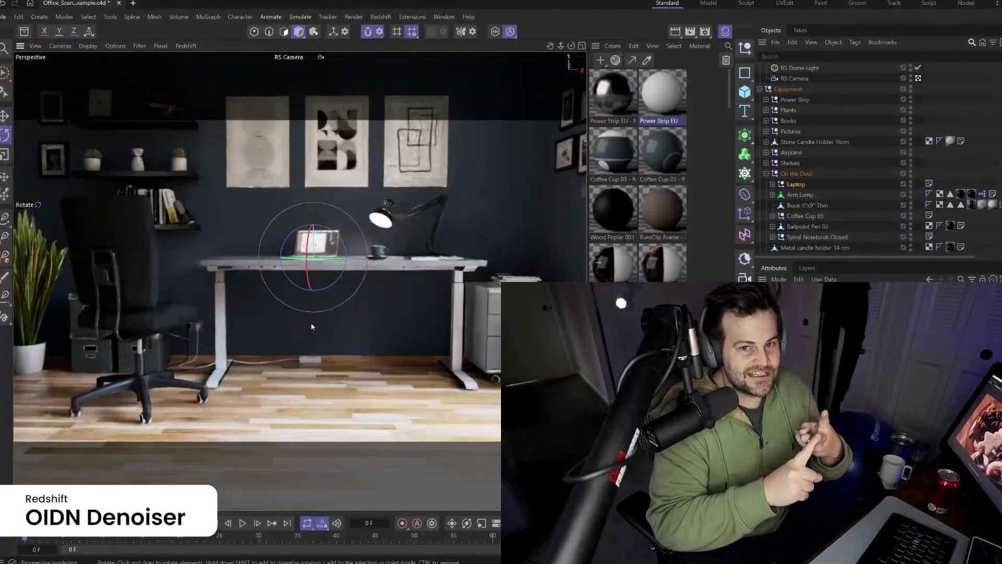
pyautogui.click(118, 259)
pyautogui.moveTo(235, 289); pyautogui.dragTo(306, 296)
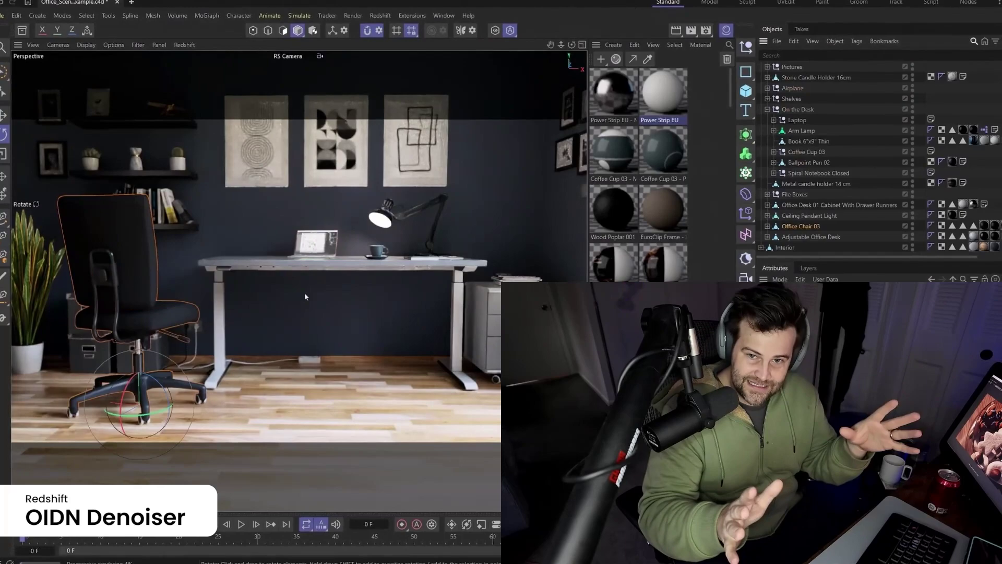
pyautogui.moveTo(161, 413); pyautogui.dragTo(288, 403)
pyautogui.press('e')
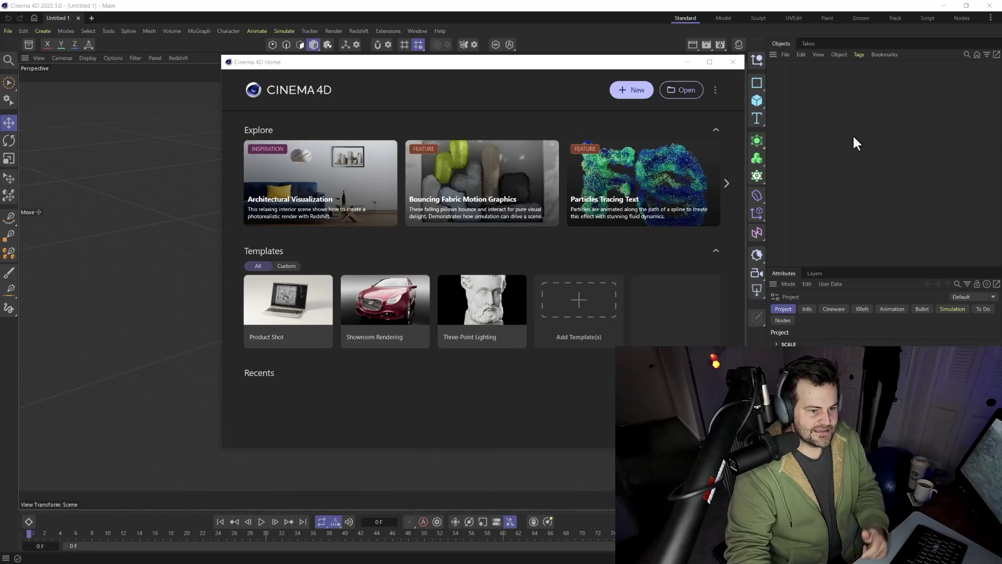
# Page through the Explore carousel of example scenes, then create a new project
pyautogui.click(726, 185)
pyautogui.click(727, 185)
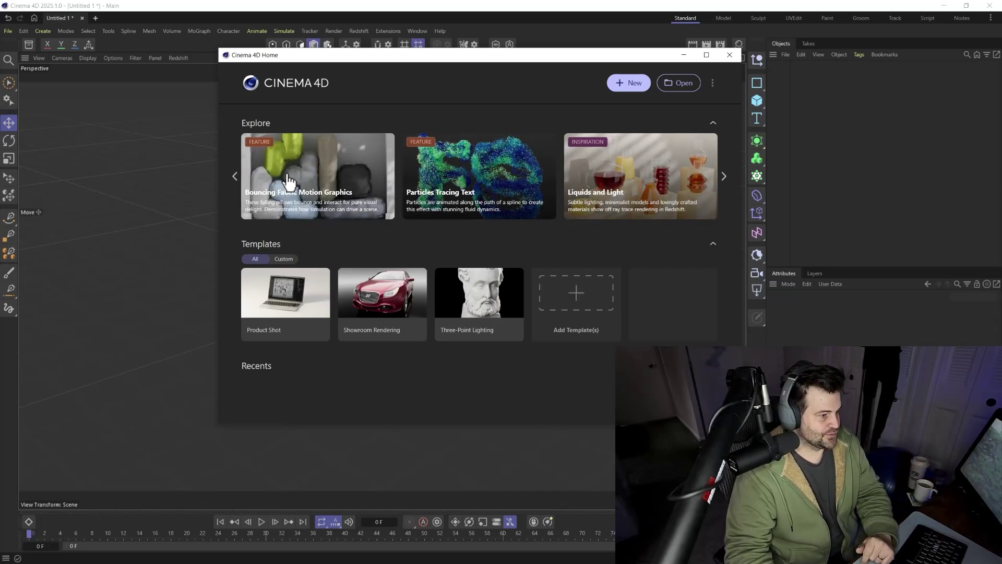
pyautogui.click(234, 175)
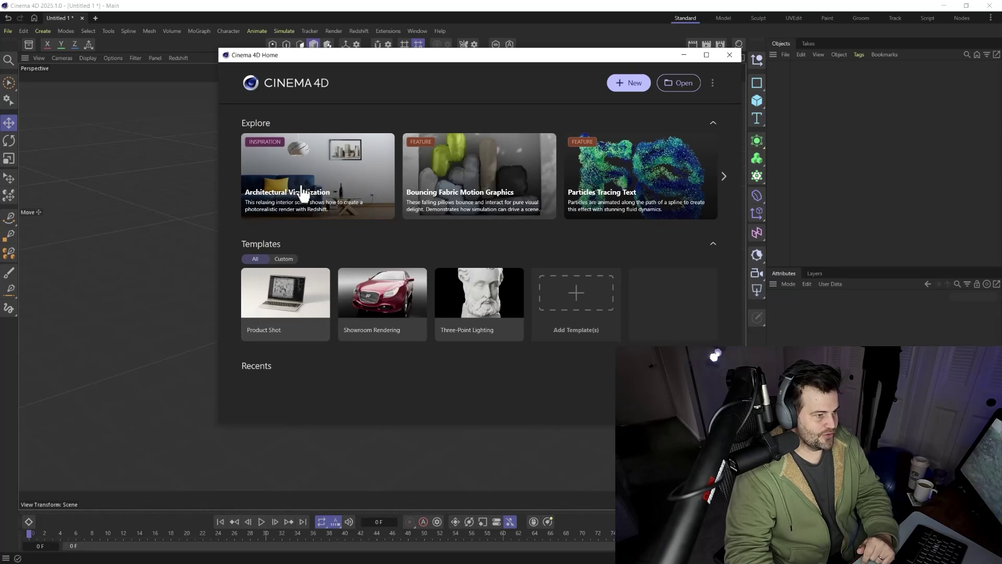
pyautogui.click(634, 84)
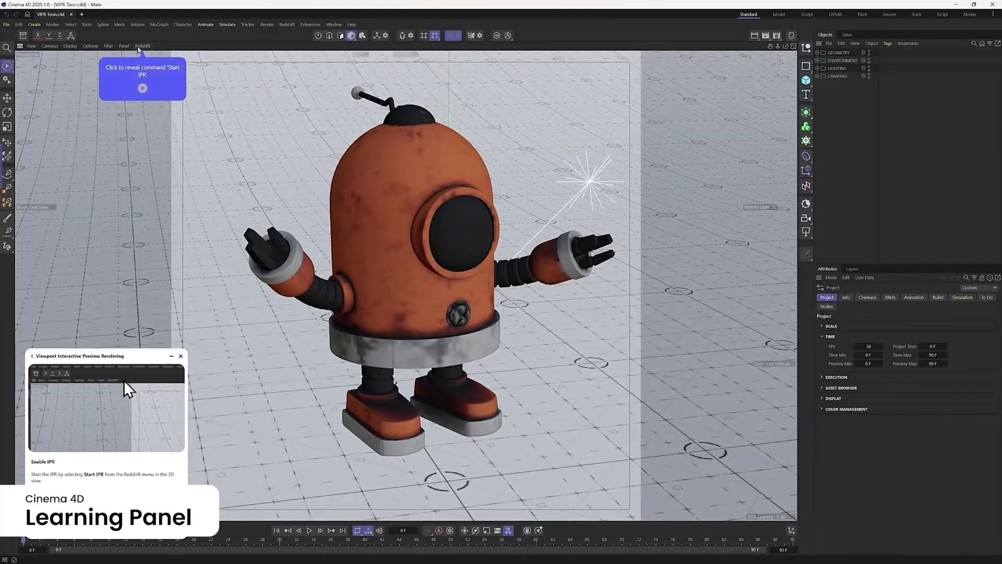
# Start Redshift IPR and step through the area light interior lighting tutorial
pyautogui.click(143, 46)
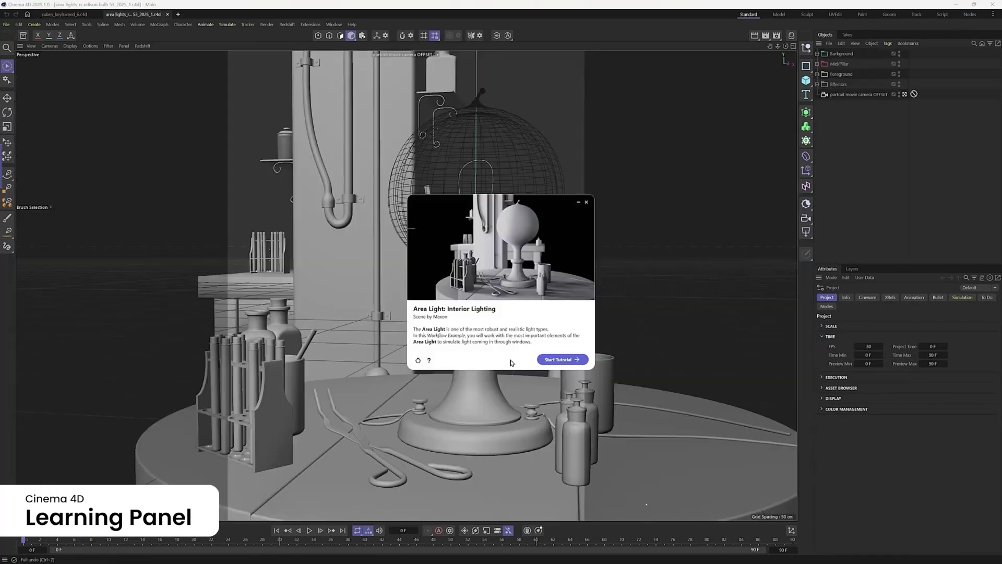
pyautogui.click(559, 358)
pyautogui.click(181, 358)
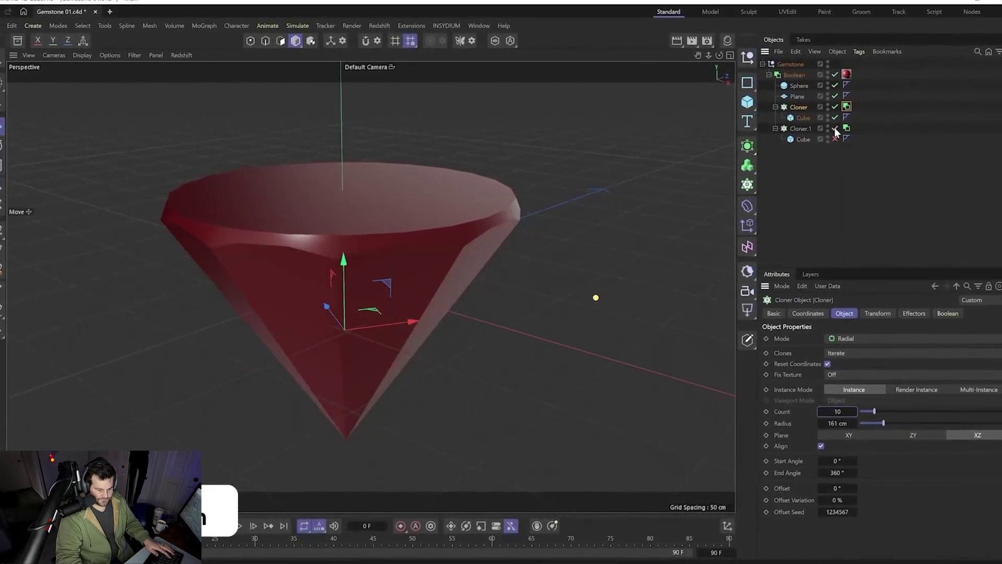
# Nest the Sphere in a Cloner under the Boolean and enlarge its radius
pyautogui.click(835, 128)
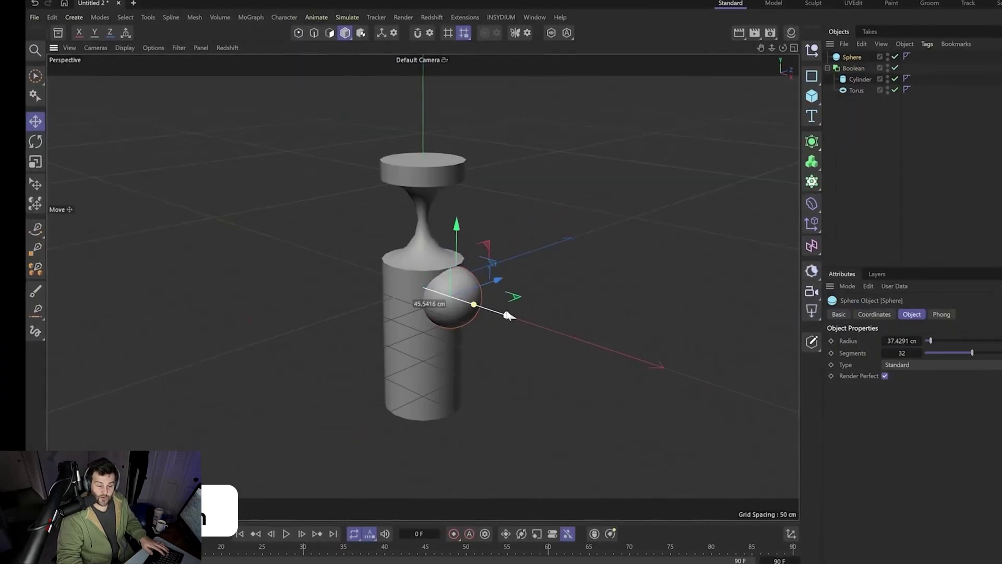
pyautogui.moveTo(507, 314); pyautogui.dragTo(519, 317)
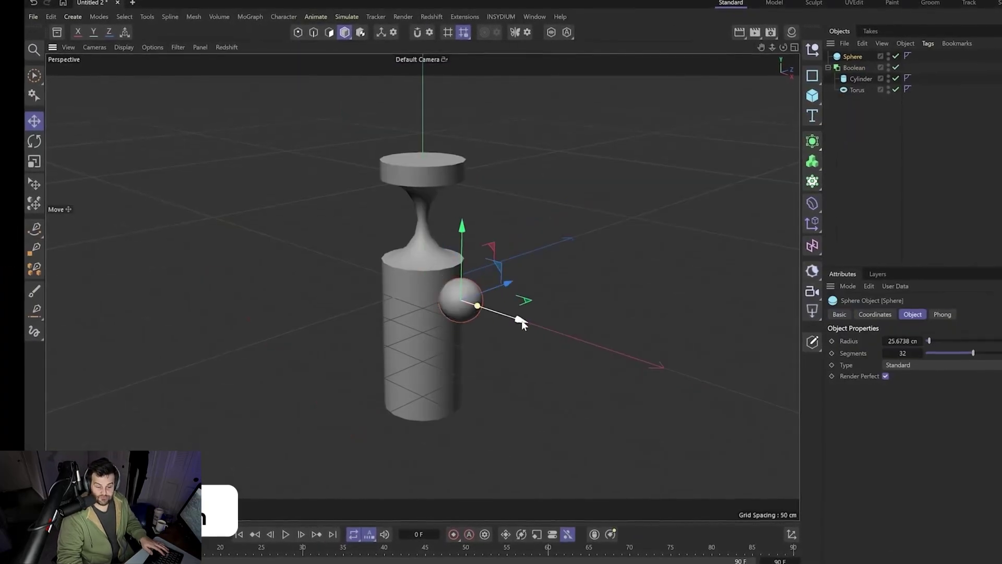
pyautogui.keyDown('alt'); pyautogui.click(812, 161); pyautogui.keyUp('alt')
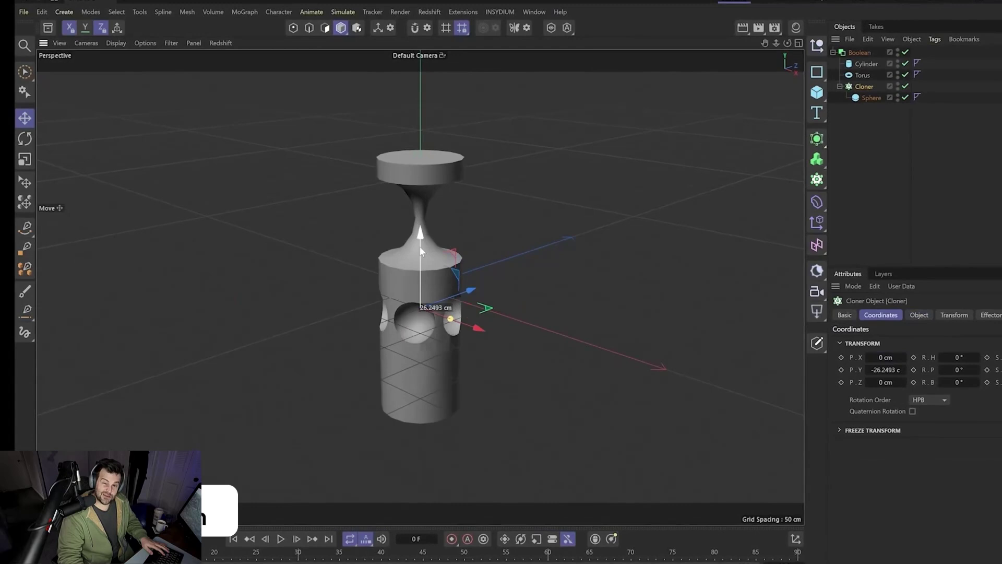
pyautogui.click(859, 52)
pyautogui.click(866, 85)
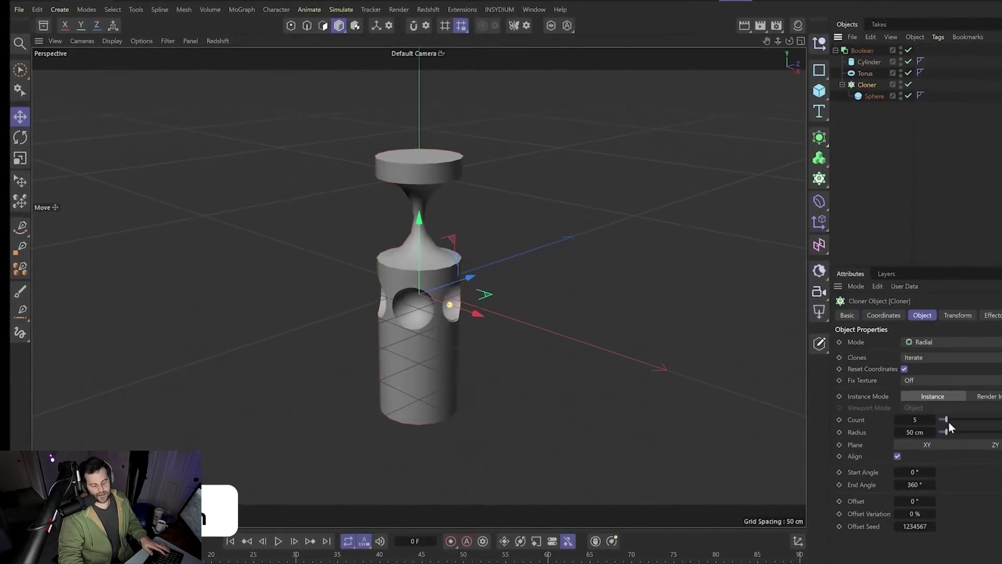
pyautogui.moveTo(912, 343); pyautogui.dragTo(932, 342)
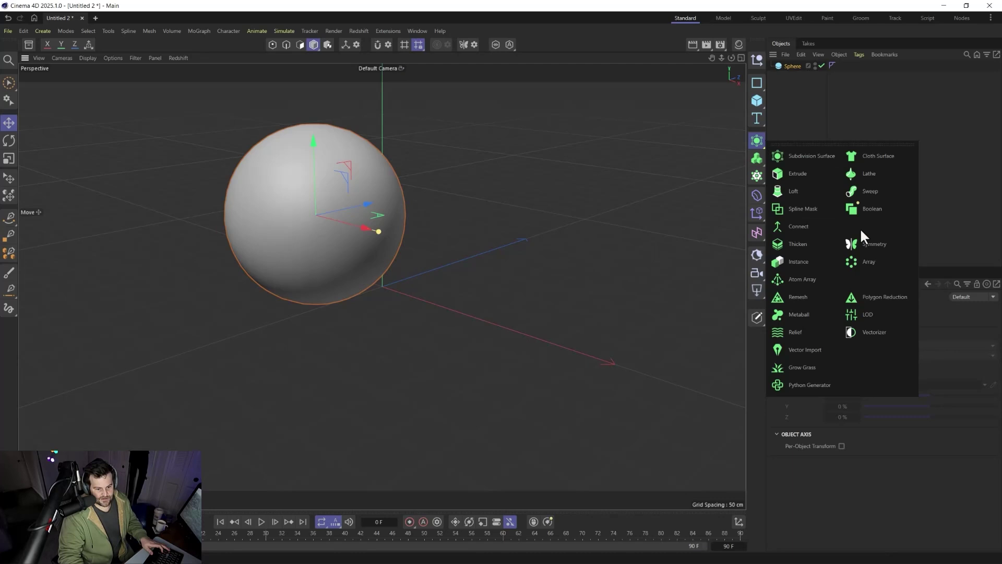
# Add a Boolean holding the sphere, plus a cylinder laid on its side behind it
pyautogui.click(866, 210)
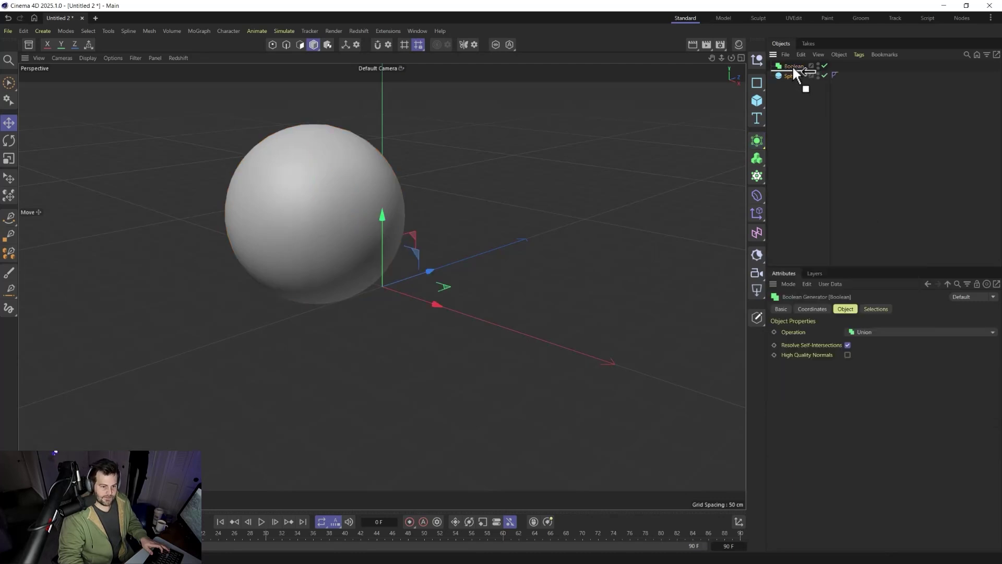
pyautogui.moveTo(792, 77); pyautogui.dragTo(792, 65)
pyautogui.click(757, 99)
pyautogui.click(849, 117)
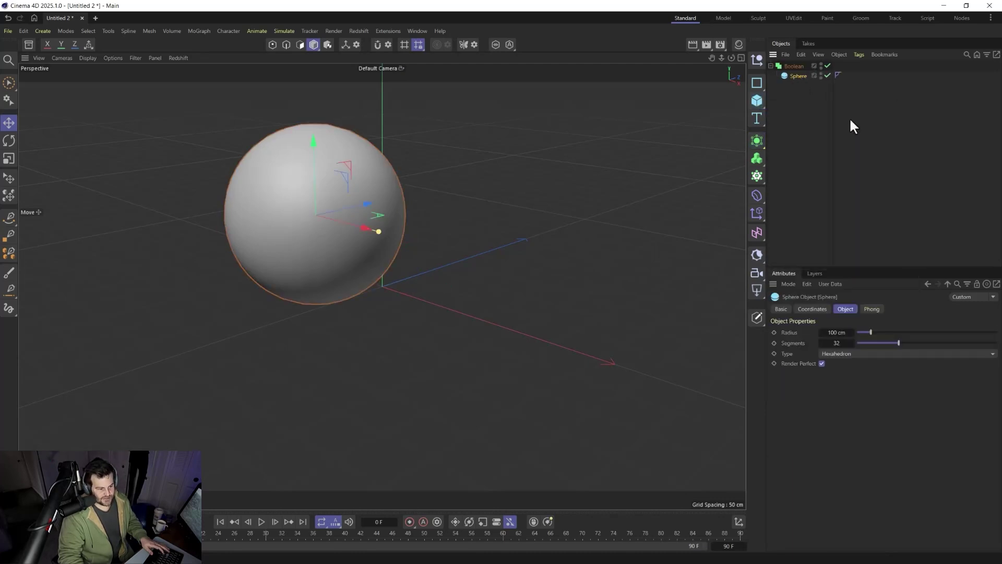
pyautogui.press('r')
pyautogui.moveTo(399, 257); pyautogui.dragTo(430, 352)
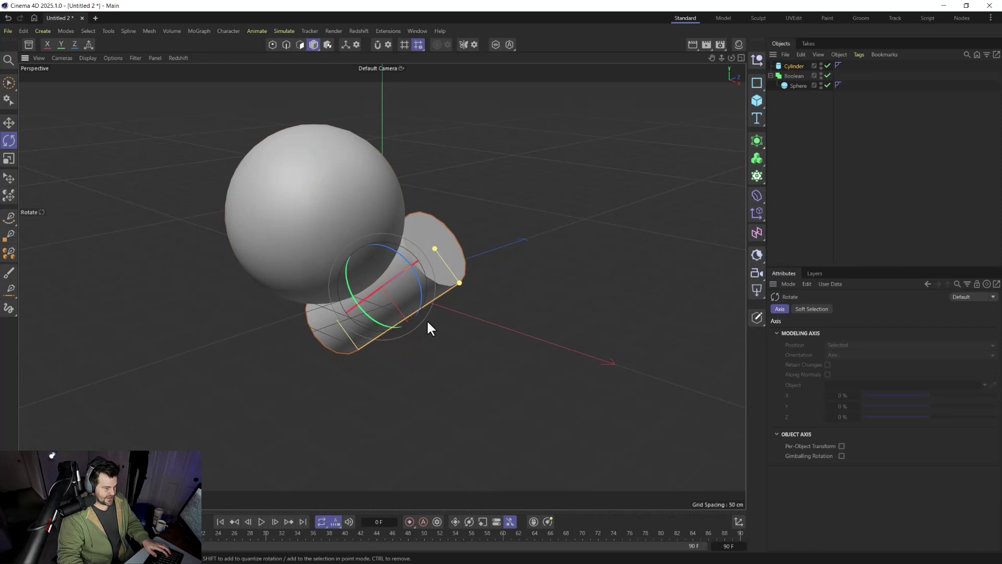
pyautogui.press('e')
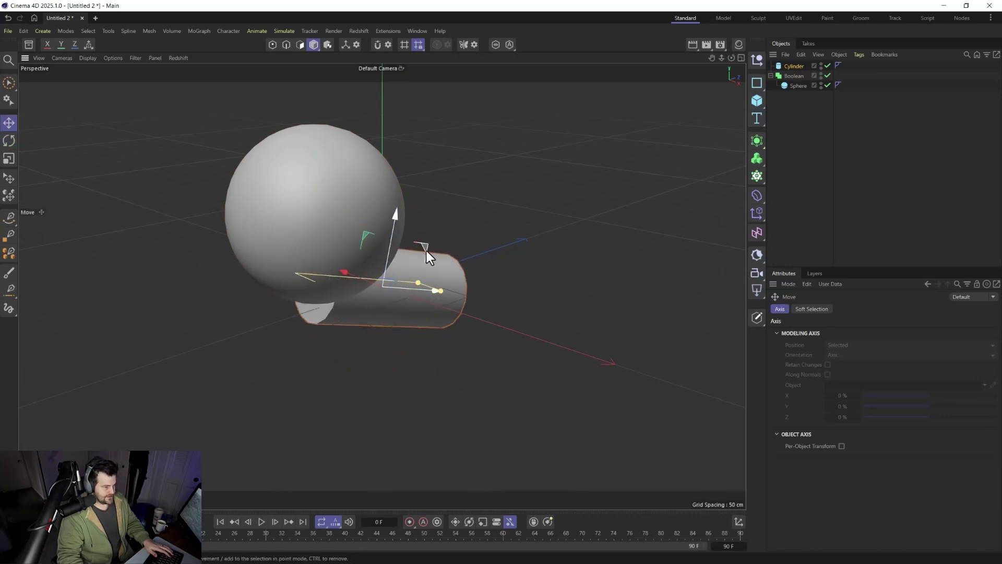
pyautogui.moveTo(426, 250)
pyautogui.mouseDown()
pyautogui.moveTo(321, 241)
pyautogui.moveTo(370, 180)
pyautogui.mouseUp()
# Put the cylinder in the Boolean, set Subtract, and use 100 segments on both shapes
pyautogui.click(792, 75)
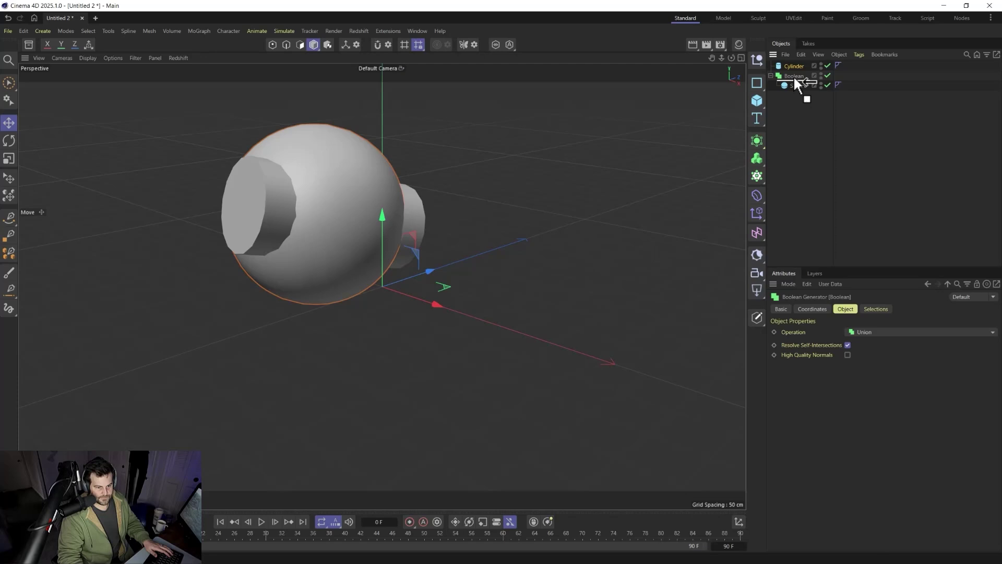
pyautogui.moveTo(791, 67); pyautogui.dragTo(793, 74)
pyautogui.click(793, 66)
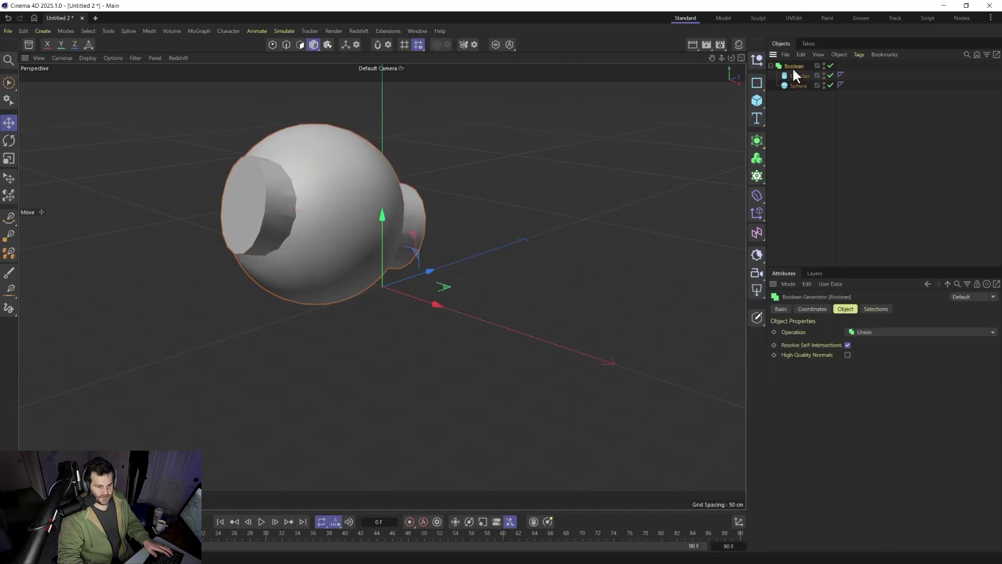
pyautogui.click(875, 335)
pyautogui.click(875, 355)
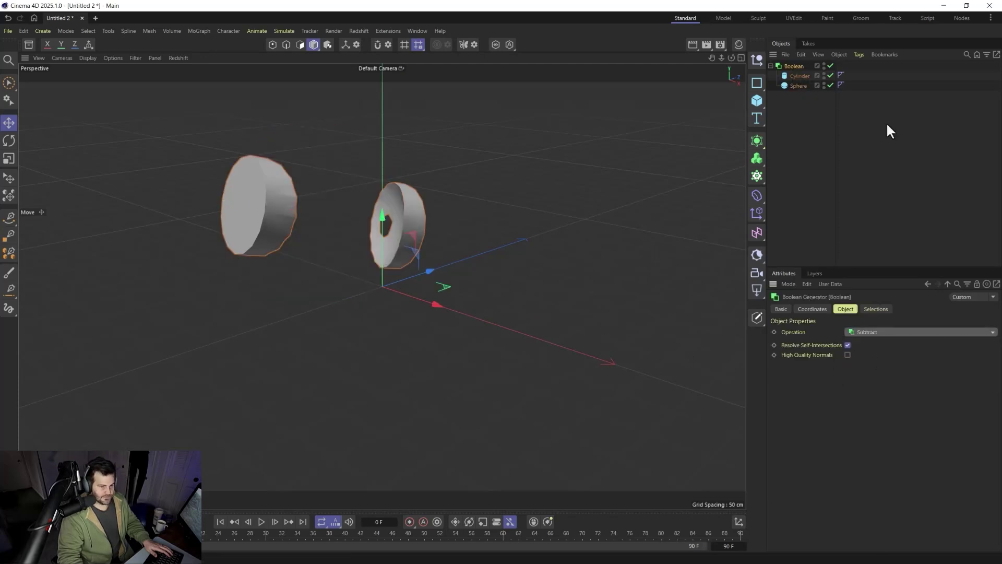
pyautogui.moveTo(800, 75); pyautogui.dragTo(799, 89)
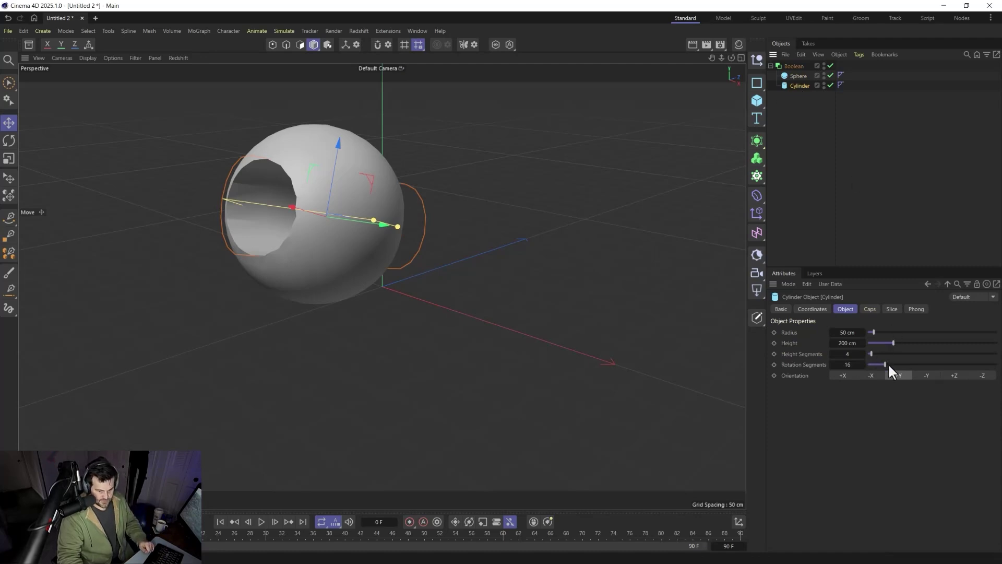
pyautogui.moveTo(885, 364); pyautogui.dragTo(996, 364)
pyautogui.click(793, 78)
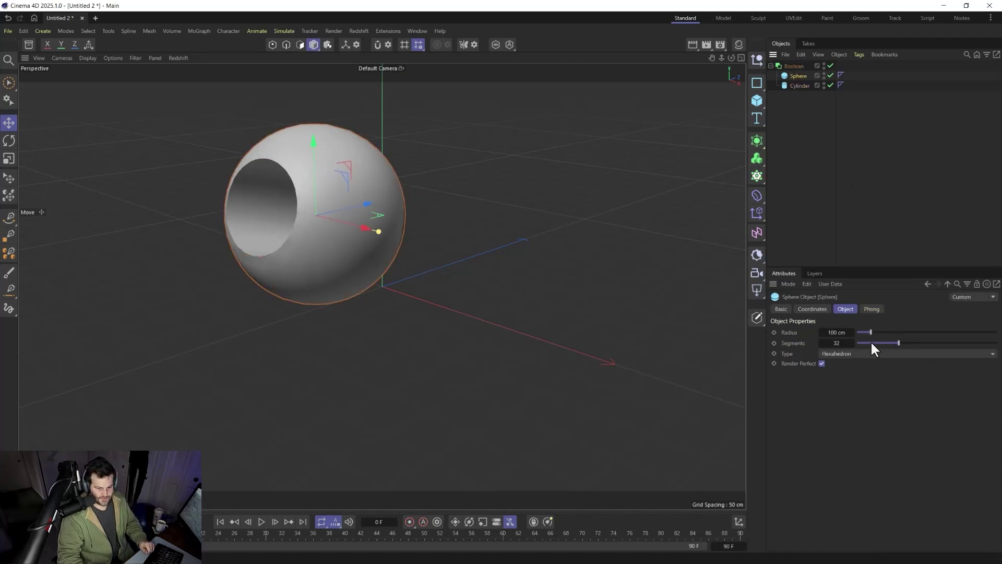
pyautogui.moveTo(871, 342); pyautogui.dragTo(995, 342)
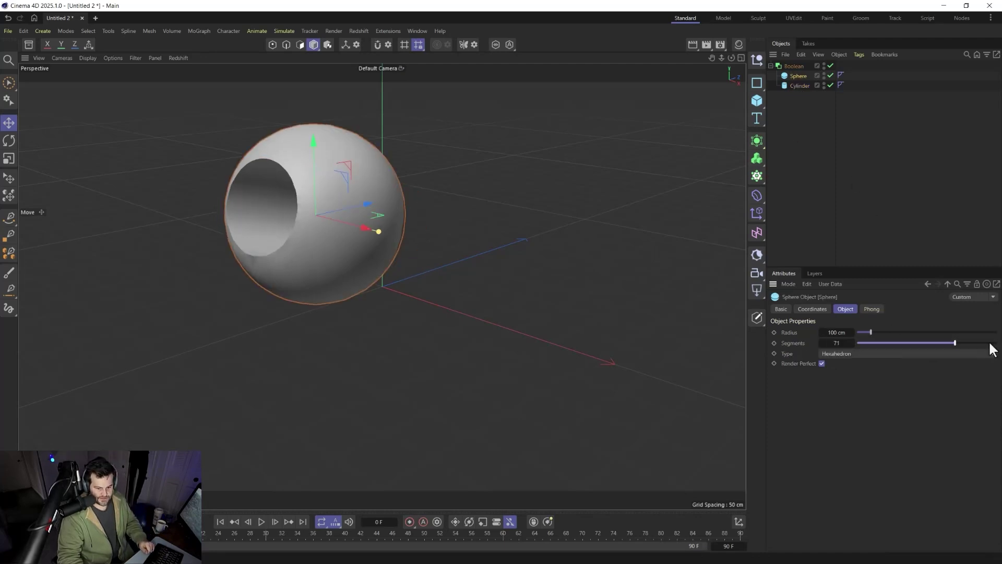
# Add a second sphere inside the Boolean with 57 cm radius and 100 segments
pyautogui.click(757, 101)
pyautogui.click(837, 150)
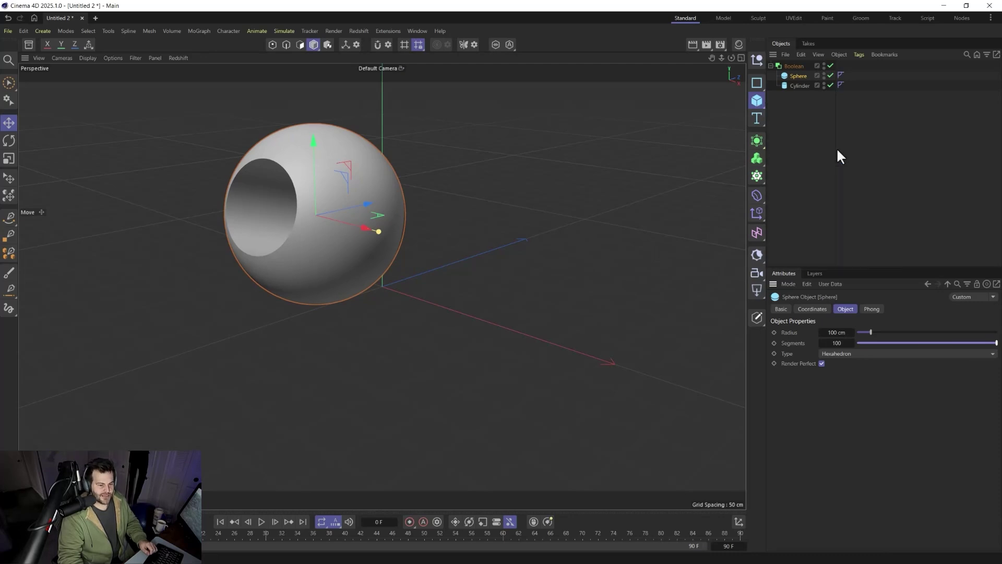
pyautogui.moveTo(789, 66); pyautogui.dragTo(792, 74)
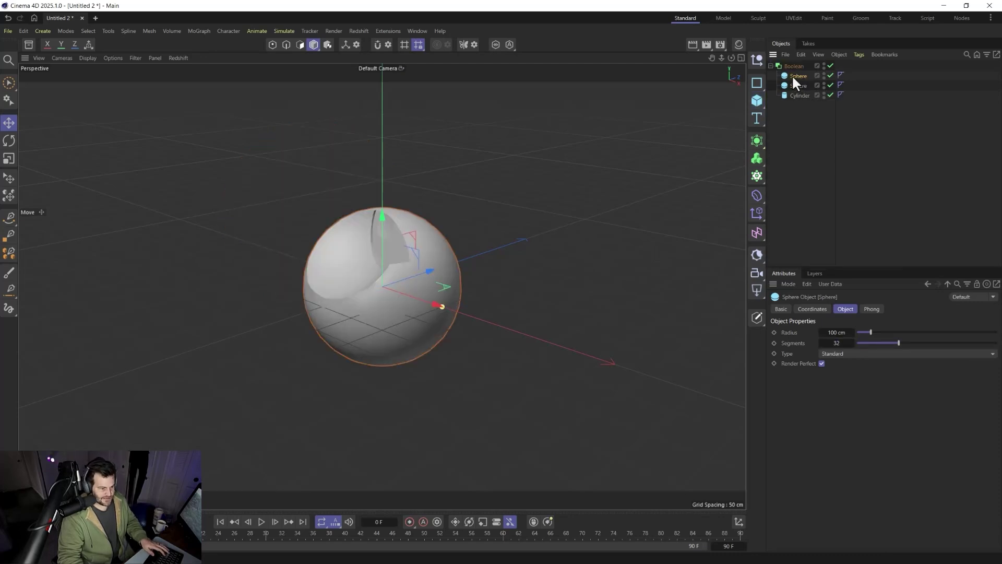
pyautogui.moveTo(412, 237)
pyautogui.mouseDown()
pyautogui.moveTo(350, 133)
pyautogui.moveTo(364, 158)
pyautogui.moveTo(342, 158)
pyautogui.moveTo(338, 182)
pyautogui.moveTo(342, 164)
pyautogui.mouseUp()
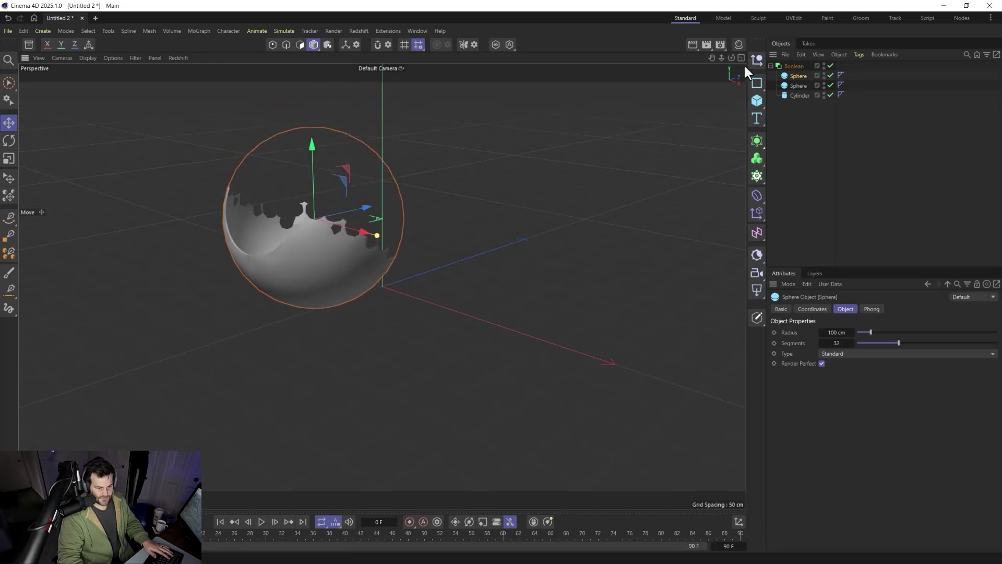
pyautogui.click(864, 332)
pyautogui.moveTo(899, 343); pyautogui.dragTo(998, 343)
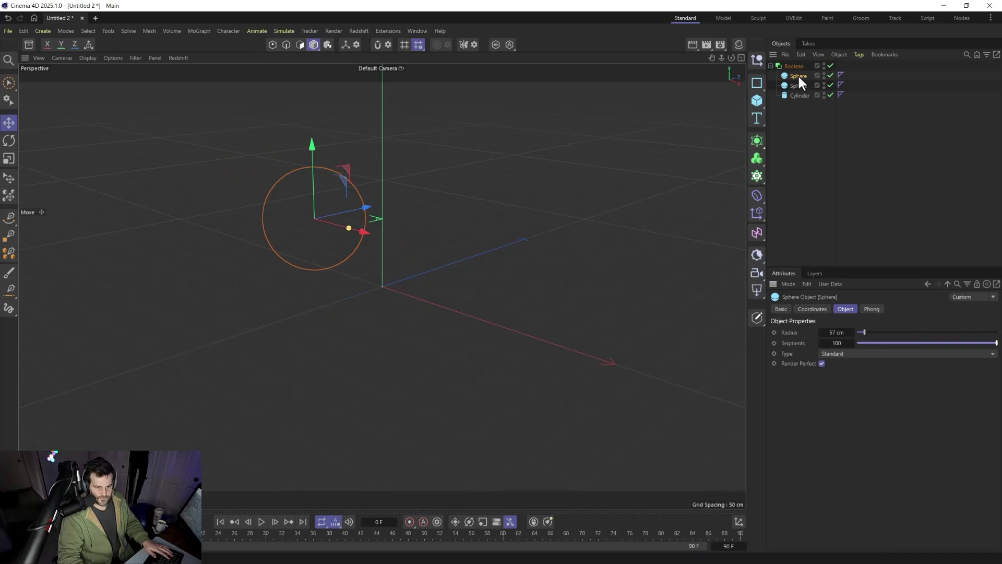
pyautogui.moveTo(797, 75); pyautogui.dragTo(801, 91)
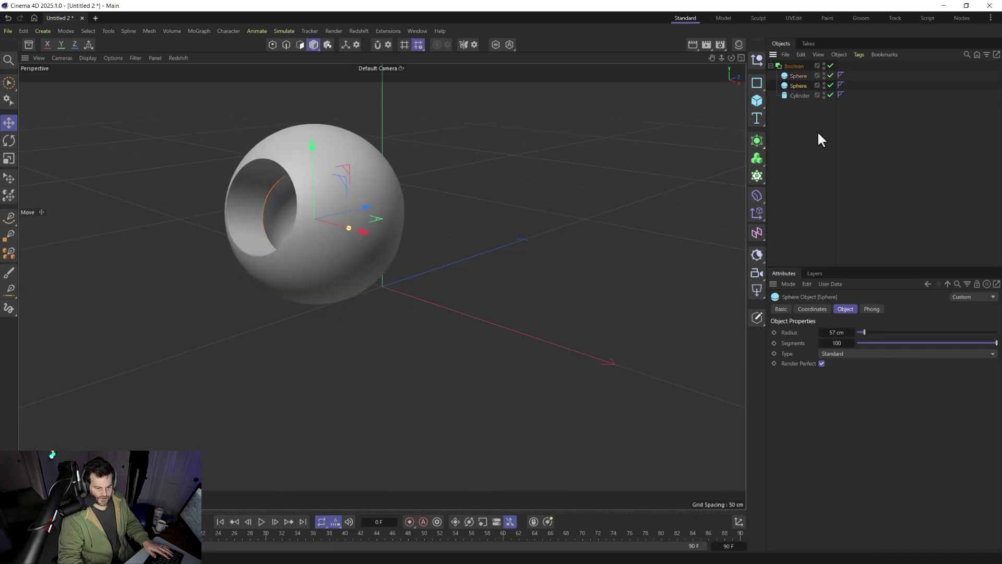
# Nudge the Boolean ball right and reposition the cutting sphere to place the hollow
pyautogui.click(795, 67)
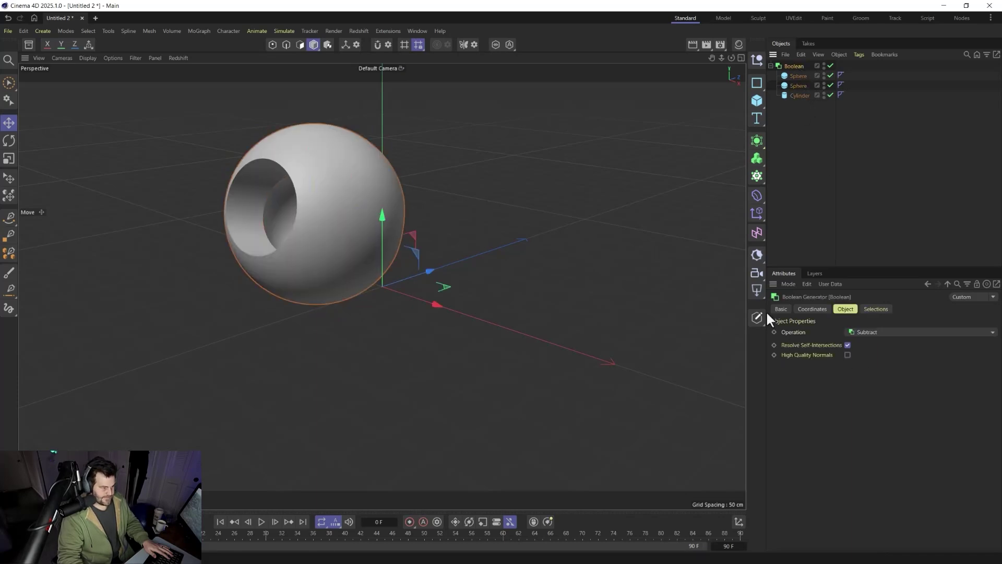
pyautogui.moveTo(415, 243)
pyautogui.mouseDown()
pyautogui.moveTo(395, 237)
pyautogui.moveTo(428, 238)
pyautogui.mouseUp()
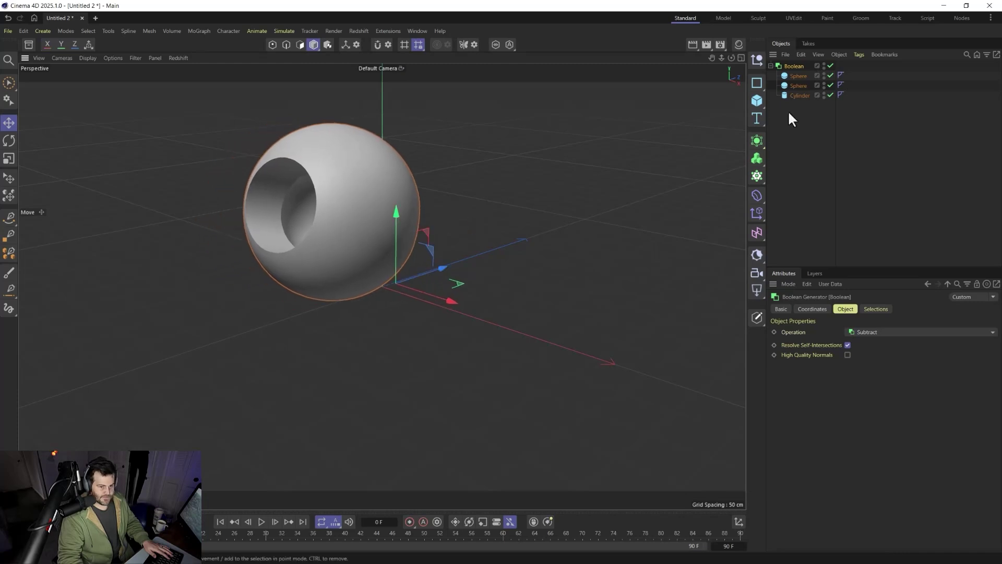
pyautogui.click(797, 85)
pyautogui.moveTo(334, 165); pyautogui.dragTo(344, 248)
pyautogui.moveTo(382, 284); pyautogui.dragTo(395, 294)
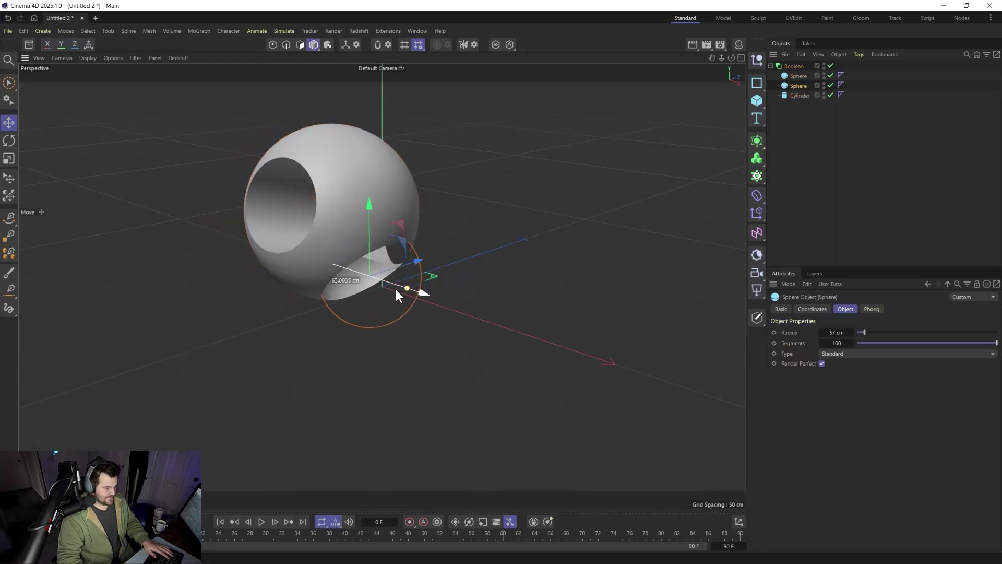
pyautogui.moveTo(375, 198)
pyautogui.mouseDown()
pyautogui.moveTo(413, 242)
pyautogui.moveTo(400, 248)
pyautogui.mouseUp()
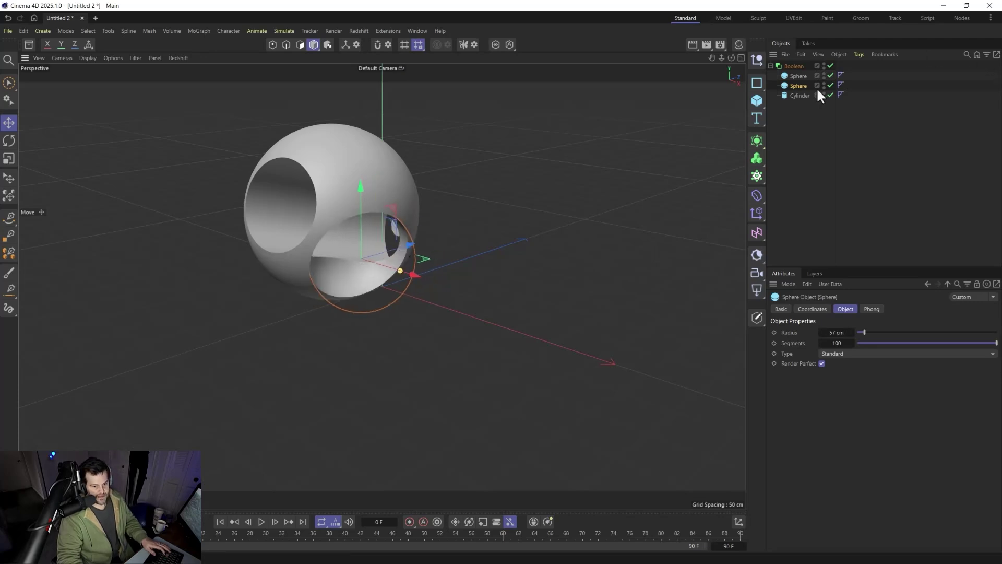
# Lengthen the cutting cylinder to 372 cm height
pyautogui.click(799, 95)
pyautogui.moveTo(887, 343); pyautogui.dragTo(915, 343)
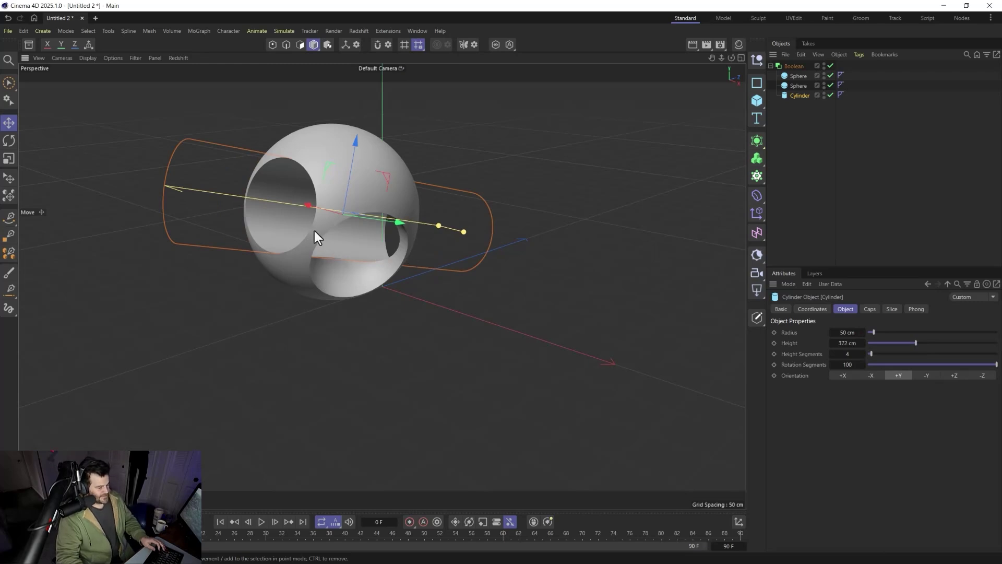
pyautogui.moveTo(278, 233)
pyautogui.keyDown('alt'); pyautogui.mouseDown()
pyautogui.moveTo(361, 247)
pyautogui.moveTo(470, 235)
pyautogui.moveTo(290, 195)
pyautogui.moveTo(219, 229)
pyautogui.moveTo(384, 255)
pyautogui.moveTo(436, 227)
pyautogui.moveTo(469, 231)
pyautogui.moveTo(327, 233)
pyautogui.moveTo(310, 209)
pyautogui.moveTo(403, 232)
pyautogui.moveTo(364, 222)
pyautogui.mouseUp(); pyautogui.keyUp('alt')
# Duplicate the cylinder, turn it 90° crosswise, add it to the Boolean, and raise it
pyautogui.hotkey('ctrl', 'c')
pyautogui.hotkey('ctrl', 'v')
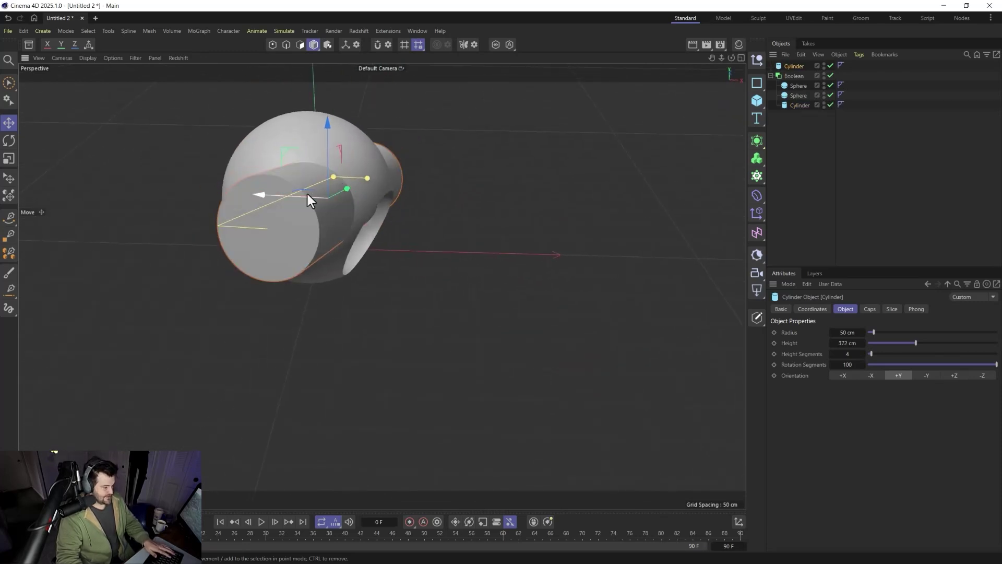
pyautogui.press('r')
pyautogui.moveTo(328, 204); pyautogui.dragTo(188, 172)
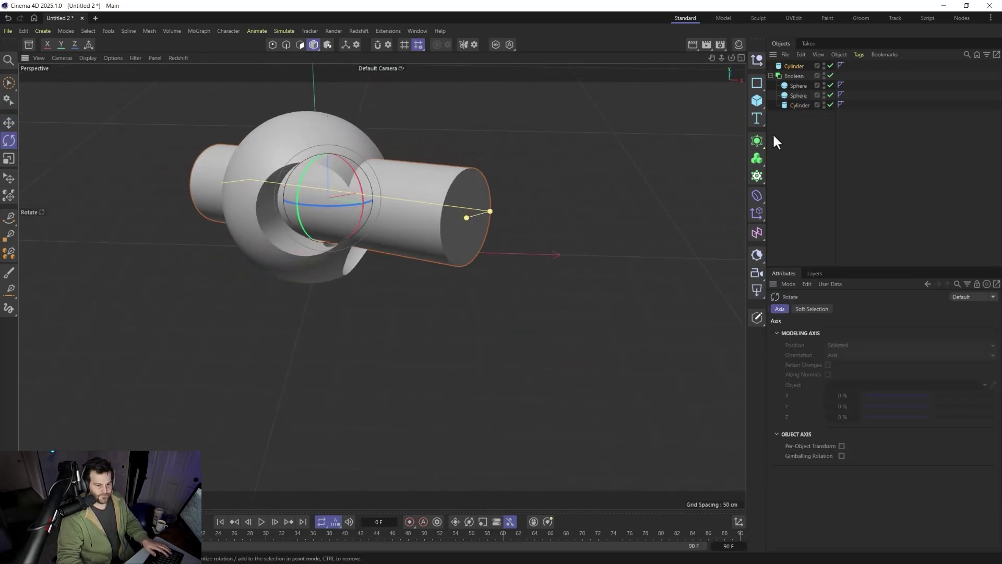
pyautogui.moveTo(797, 94); pyautogui.dragTo(797, 96)
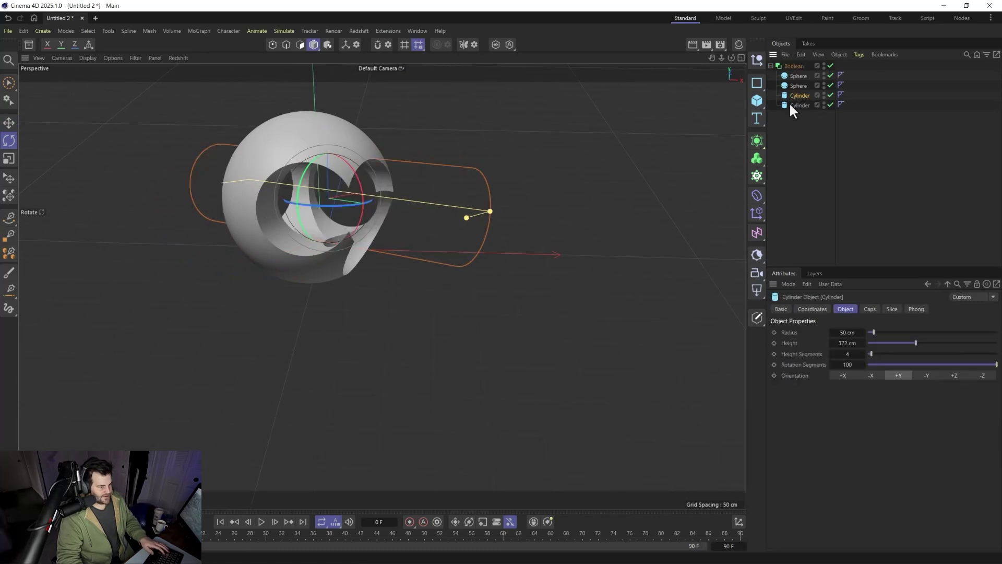
pyautogui.press('e')
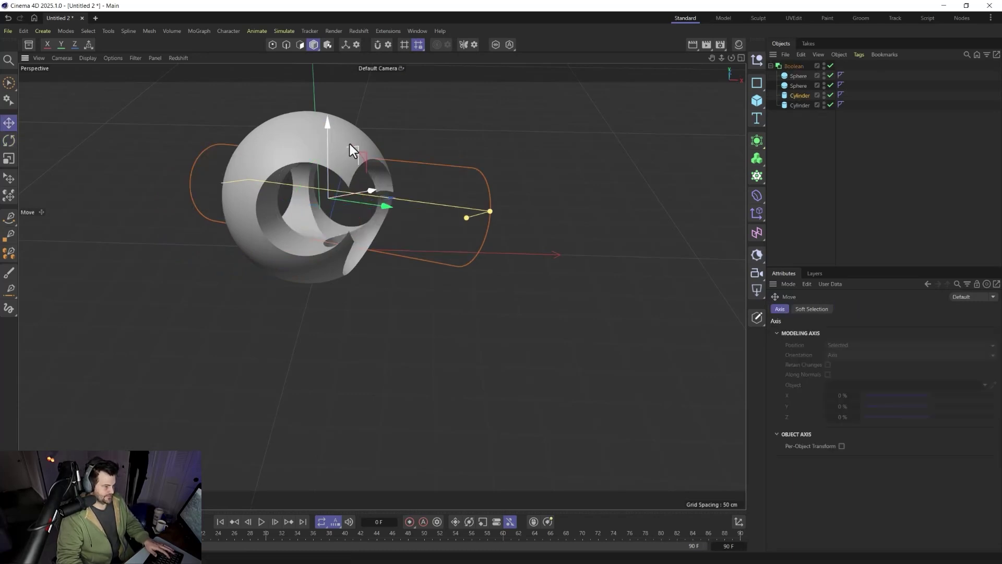
pyautogui.moveTo(349, 144)
pyautogui.mouseDown()
pyautogui.moveTo(326, 114)
pyautogui.moveTo(284, 222)
pyautogui.moveTo(219, 161)
pyautogui.moveTo(465, 210)
pyautogui.mouseUp()
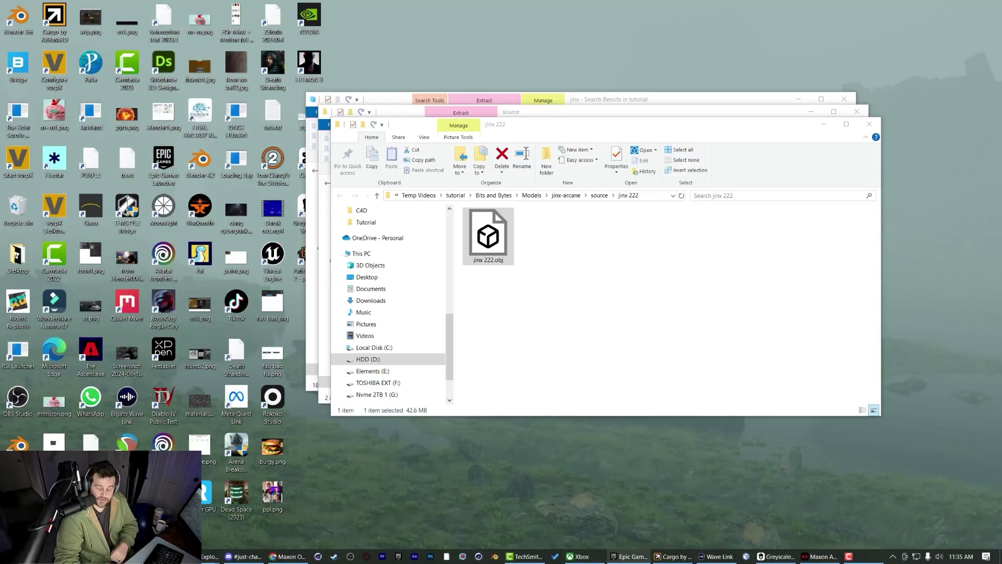
# Relaunch Cinema 4D from the Maxon App
pyautogui.click(817, 556)
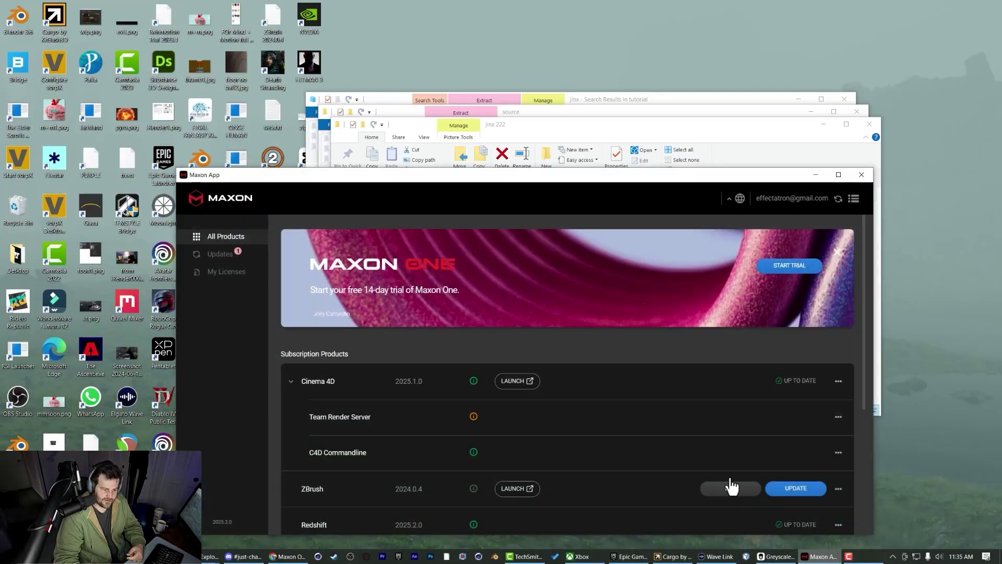
pyautogui.click(510, 384)
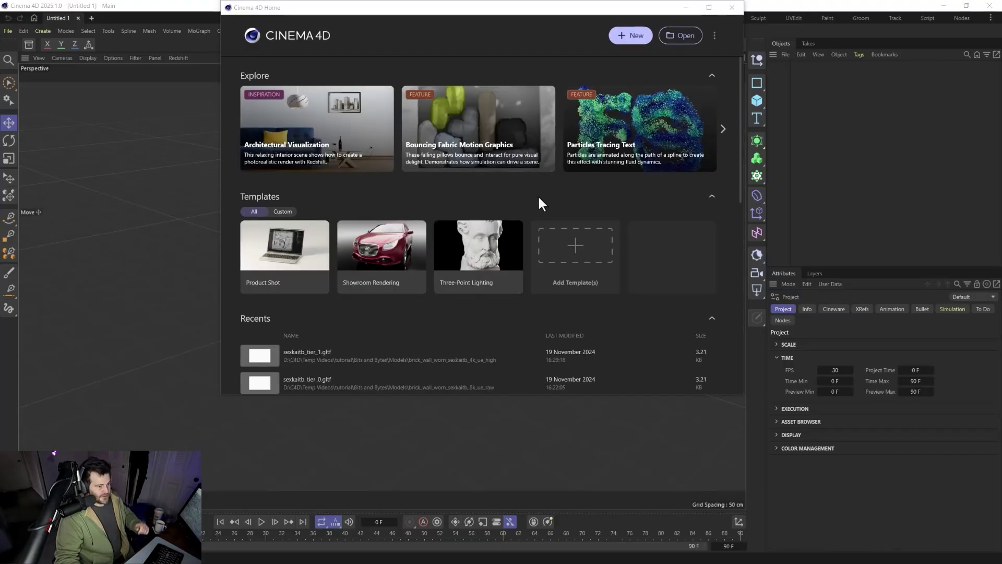
# Dismiss the start screen, paste the objects, and start Redshift IPR in the viewport
pyautogui.click(731, 8)
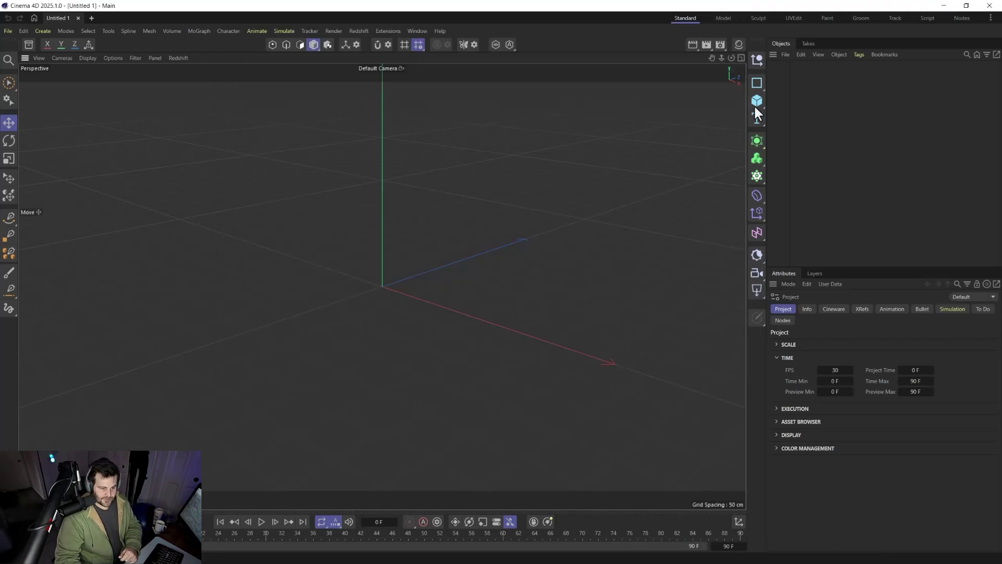
pyautogui.hotkey('ctrl', 'v')
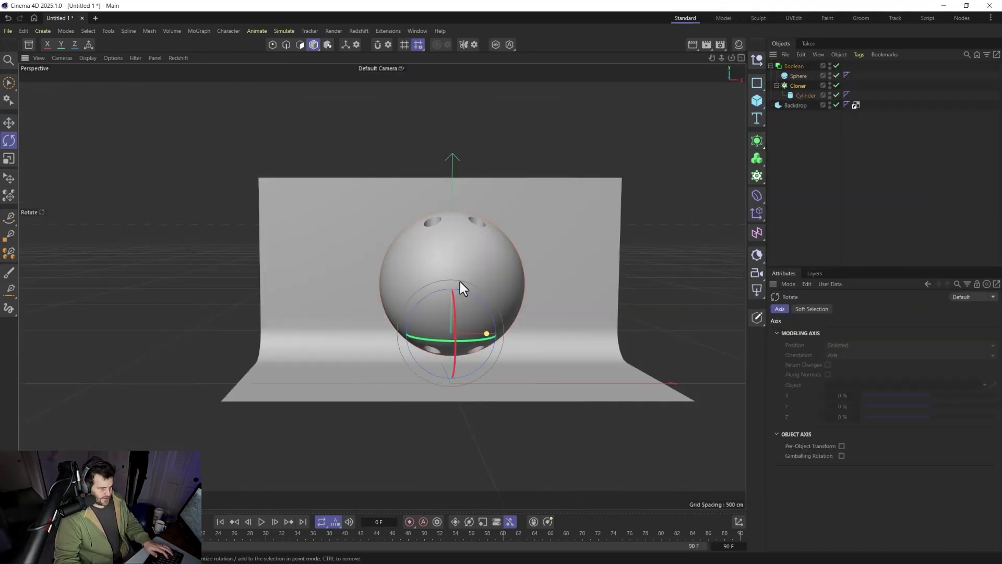
pyautogui.click(796, 95)
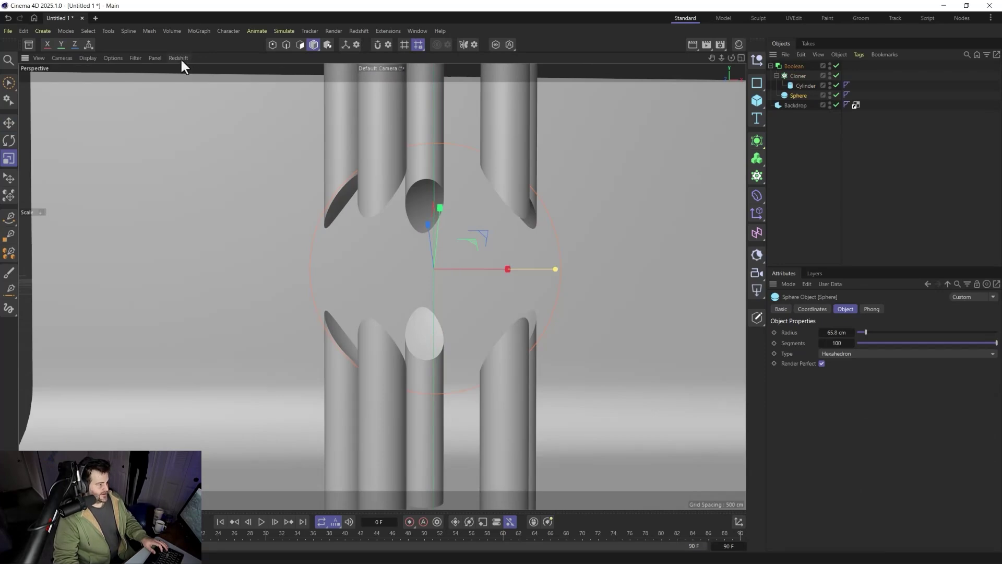
pyautogui.click(179, 58)
pyautogui.click(187, 78)
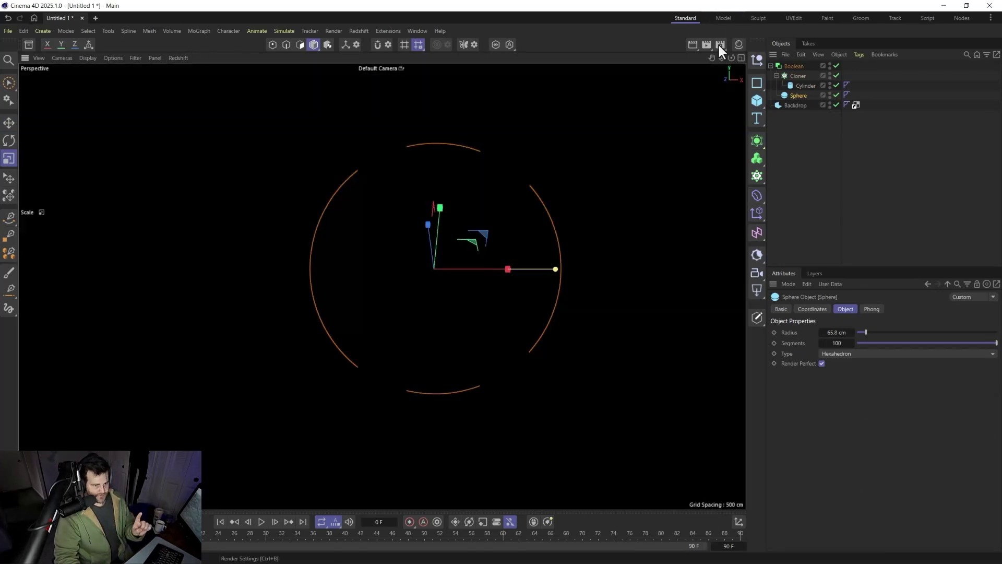
# Open the Render Settings, drag the window aside, then close it
pyautogui.click(719, 45)
pyautogui.moveTo(749, 38); pyautogui.dragTo(638, 31)
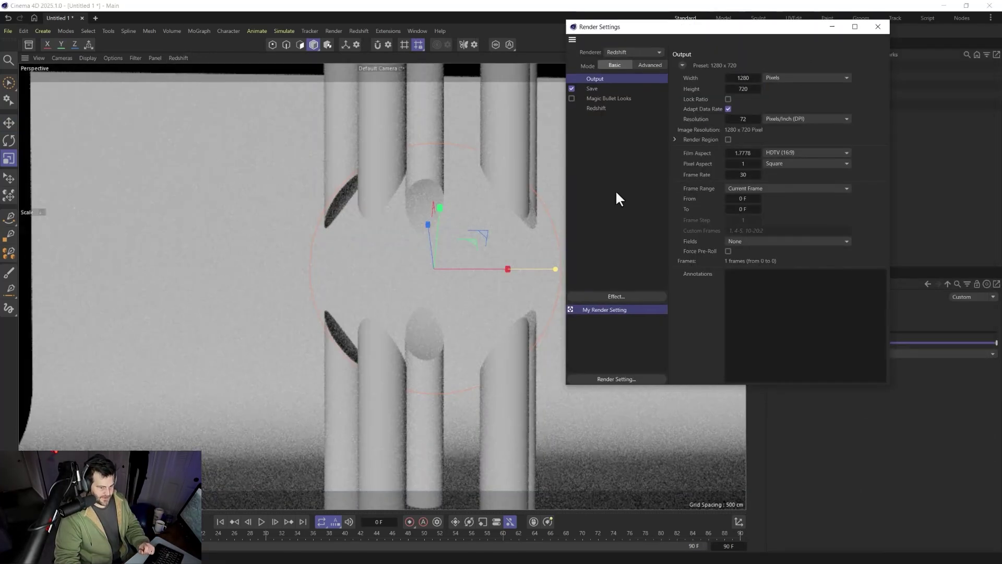
pyautogui.hotkey('ctrl', 'b')
pyautogui.press('e')
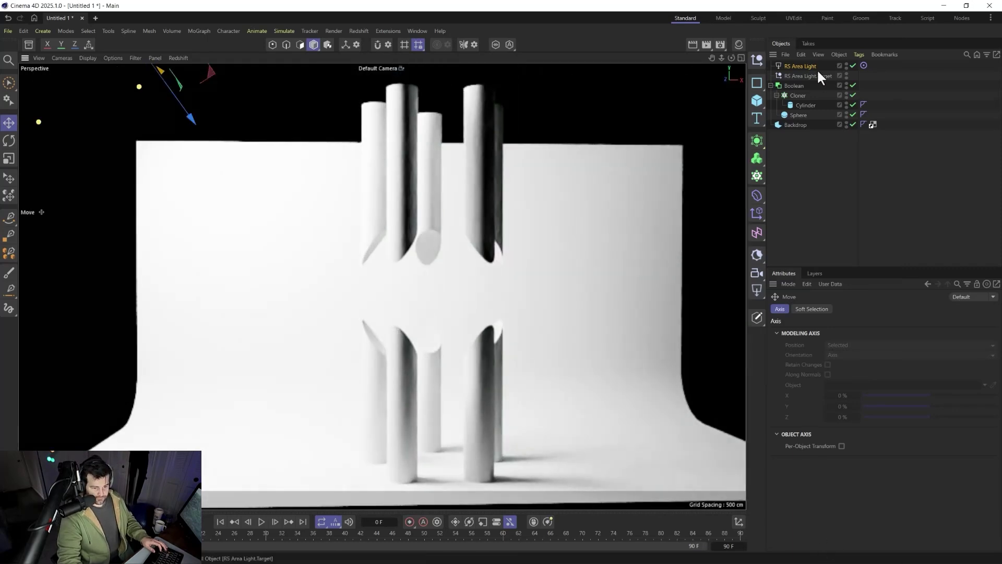
# Dim the RS Area Light to 20.93 intensity and reopen Render Settings
pyautogui.click(814, 67)
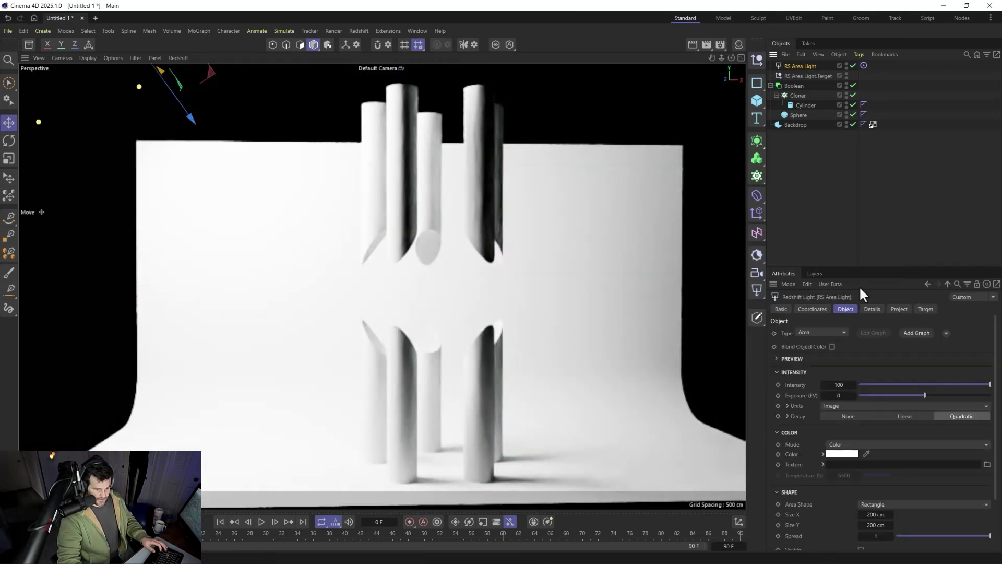
pyautogui.click(886, 384)
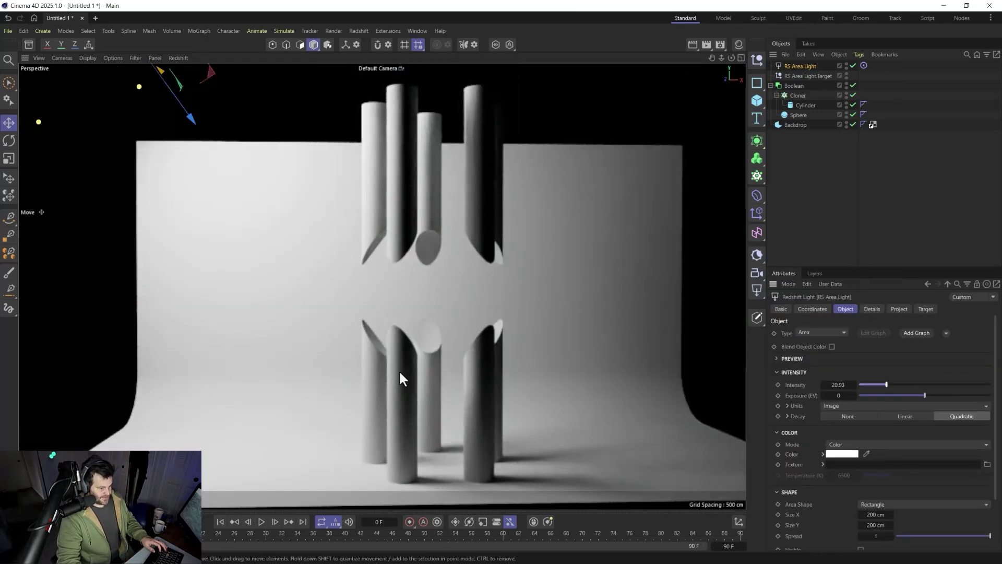
pyautogui.moveTo(379, 358)
pyautogui.keyDown('alt'); pyautogui.mouseDown()
pyautogui.moveTo(363, 359)
pyautogui.moveTo(405, 351)
pyautogui.mouseUp(); pyautogui.keyUp('alt')
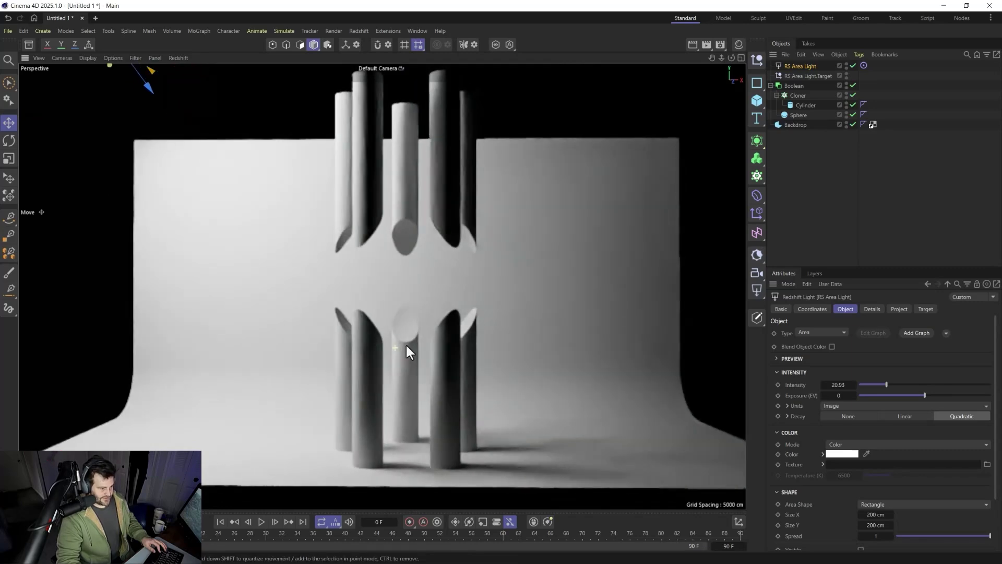
pyautogui.scroll(3, 405, 351)
pyautogui.scroll(1, 412, 331)
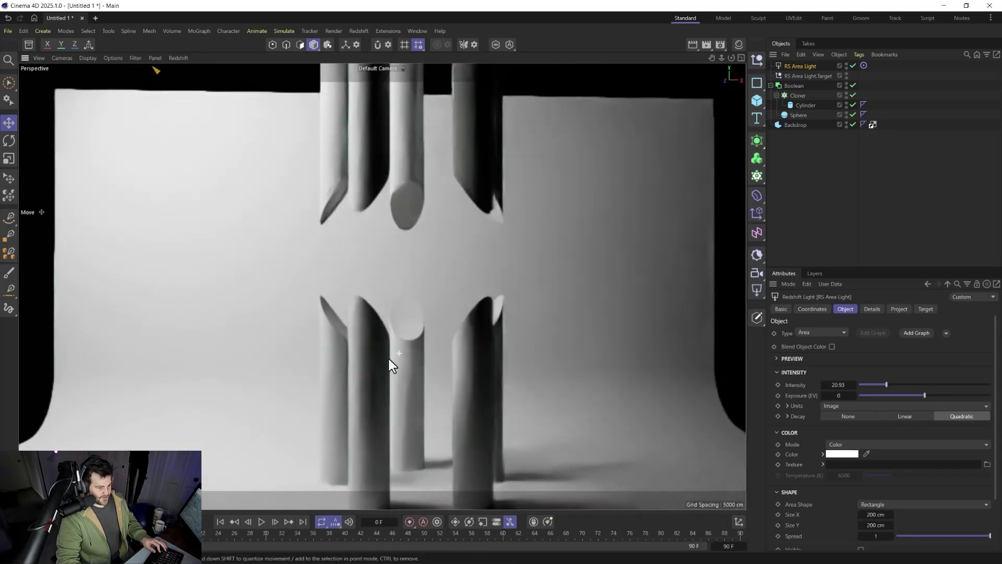
pyautogui.click(718, 45)
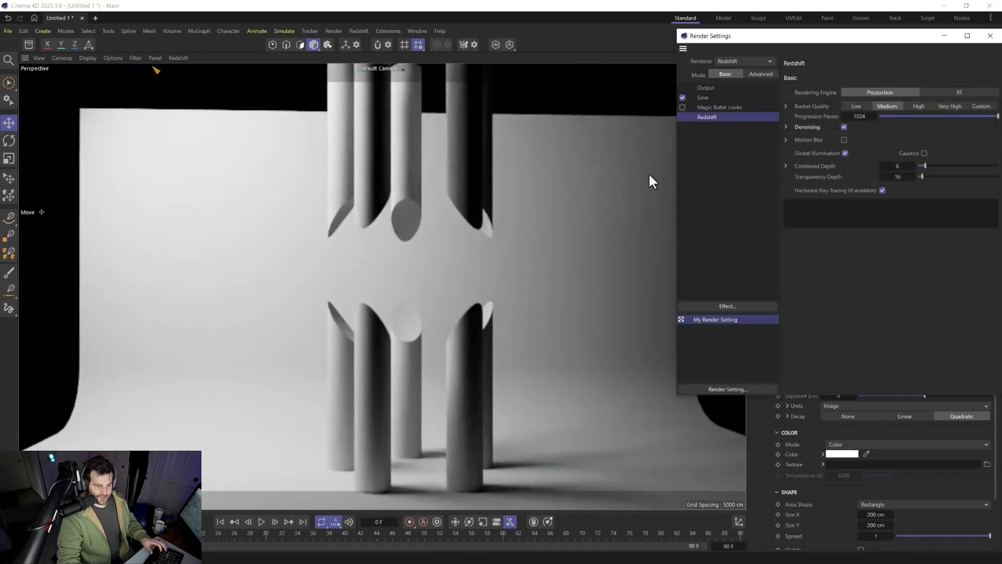
# Orbit in close to the carved columns and toggle between single and four-view layouts
pyautogui.moveTo(435, 364)
pyautogui.keyDown('alt'); pyautogui.mouseDown()
pyautogui.moveTo(468, 360)
pyautogui.moveTo(395, 306)
pyautogui.mouseUp(); pyautogui.keyUp('alt')
pyautogui.scroll(3, 588, 195)
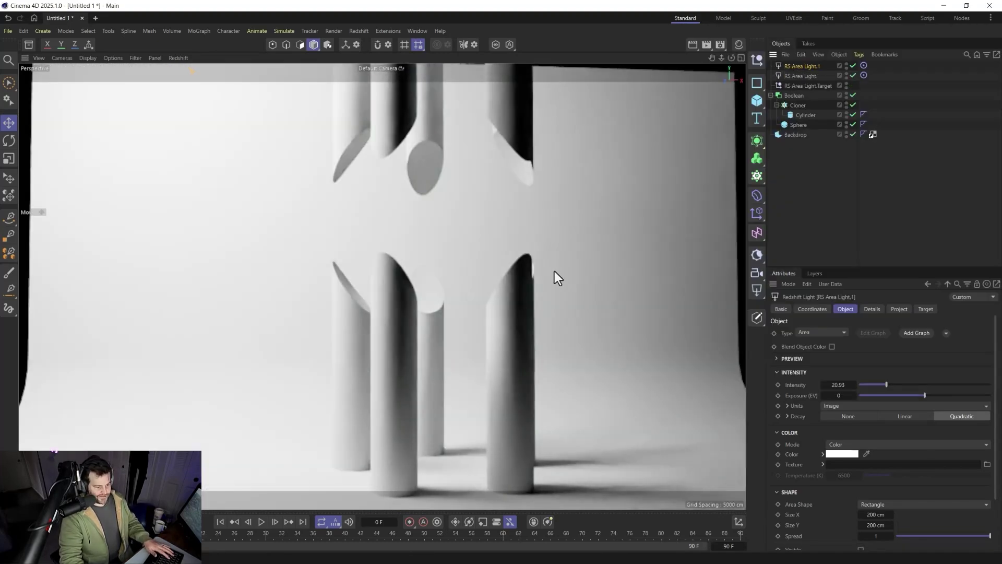
pyautogui.middleClick(435, 302)
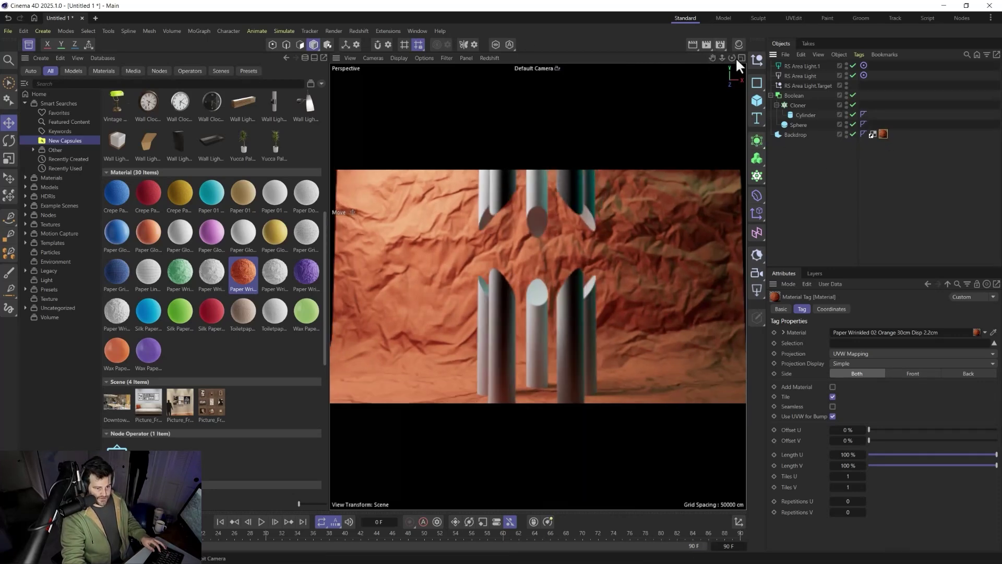
# In the backdrop material's node graph, raise the Displacement Scale to 50
pyautogui.click(738, 44)
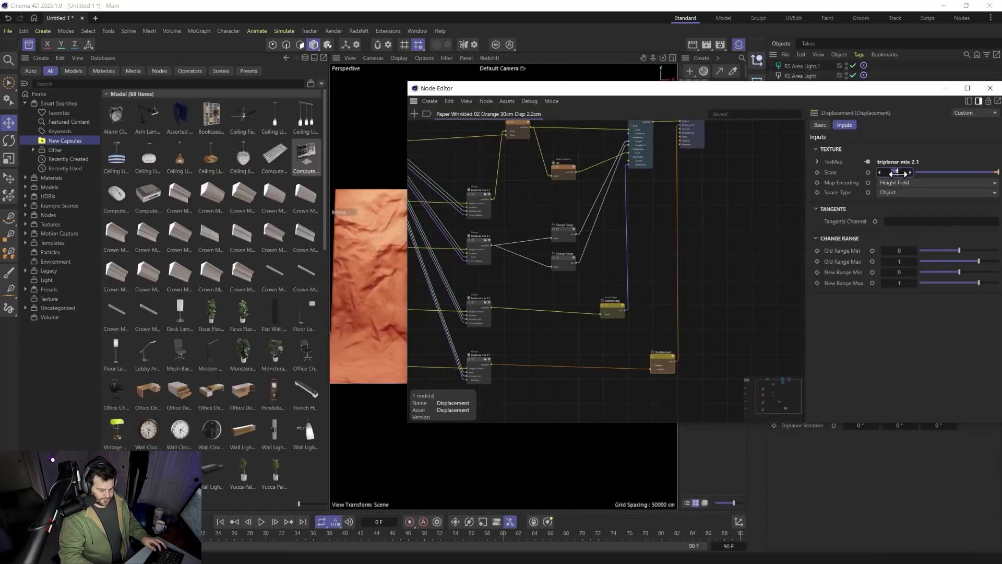
pyautogui.press('Return')
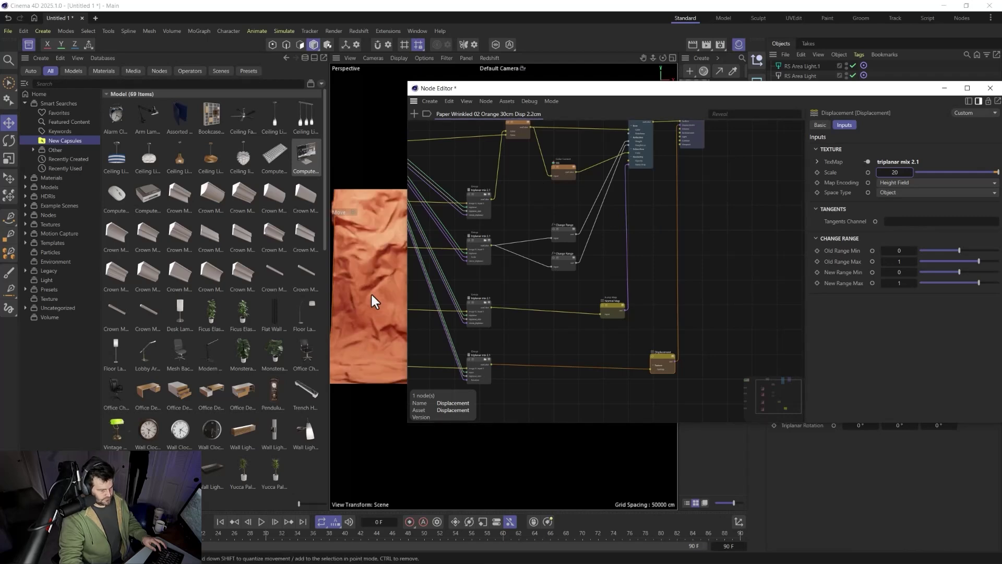
pyautogui.moveTo(832, 93)
pyautogui.mouseDown()
pyautogui.moveTo(141, 271)
pyautogui.moveTo(214, 130)
pyautogui.mouseUp()
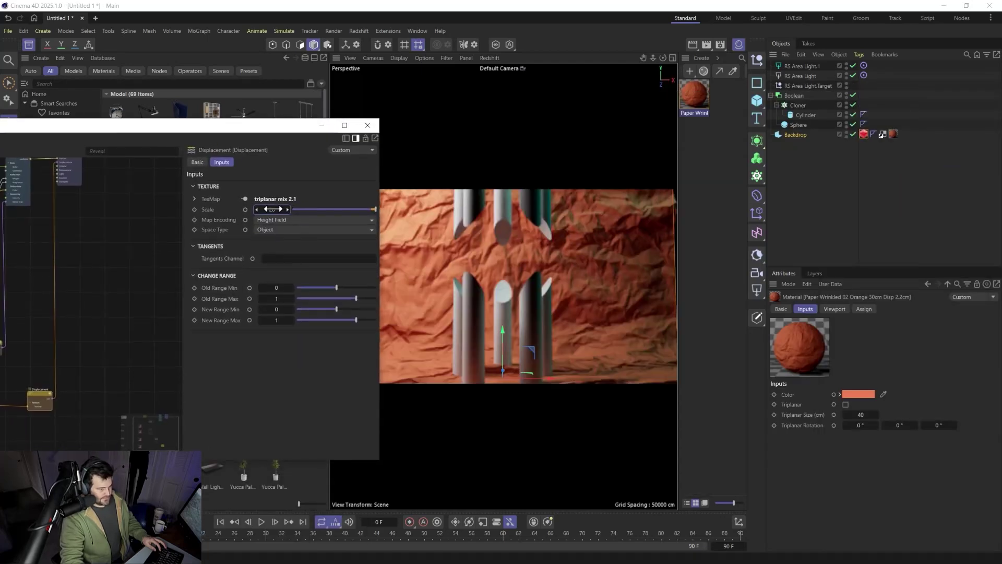
pyautogui.moveTo(273, 210); pyautogui.dragTo(277, 210)
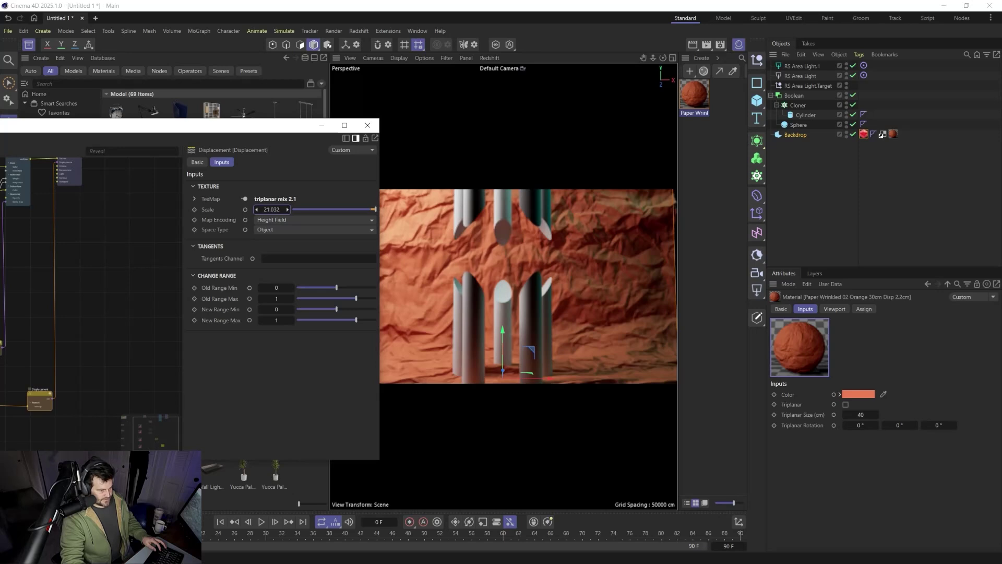
pyautogui.moveTo(273, 208); pyautogui.dragTo(283, 208)
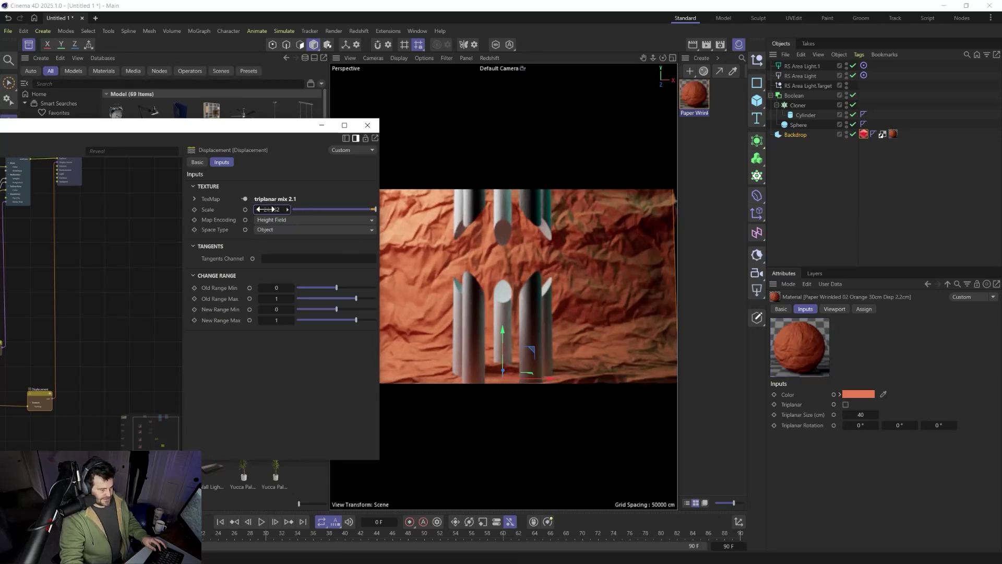
pyautogui.moveTo(267, 210); pyautogui.dragTo(287, 223)
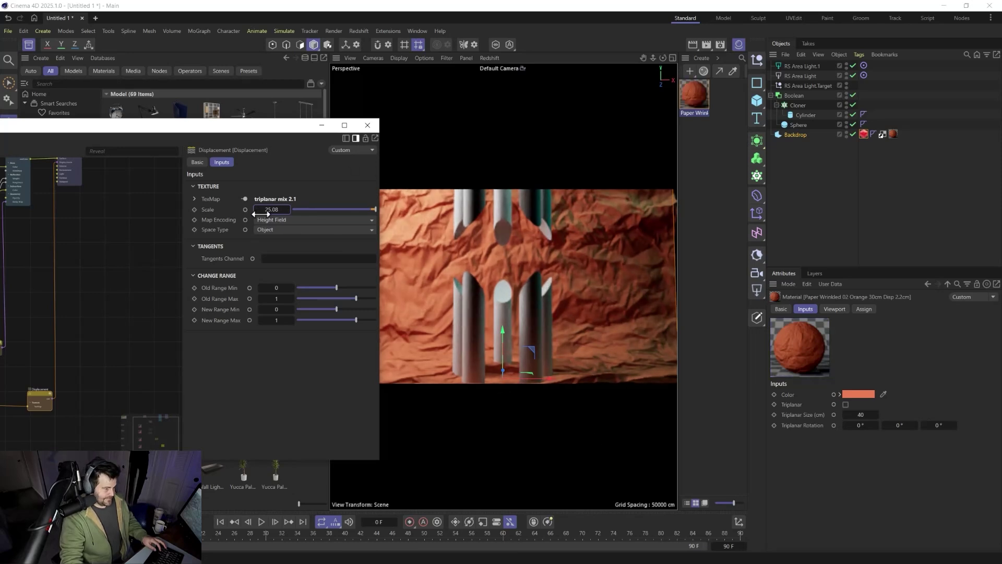
pyautogui.write('50')
pyautogui.press('Return')
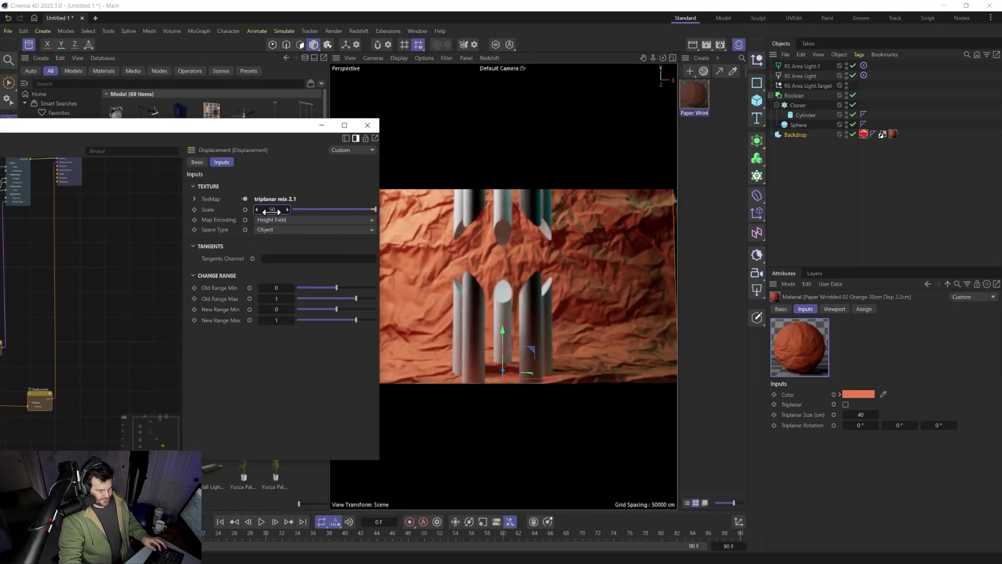
pyautogui.click(367, 125)
pyautogui.scroll(3, 497, 352)
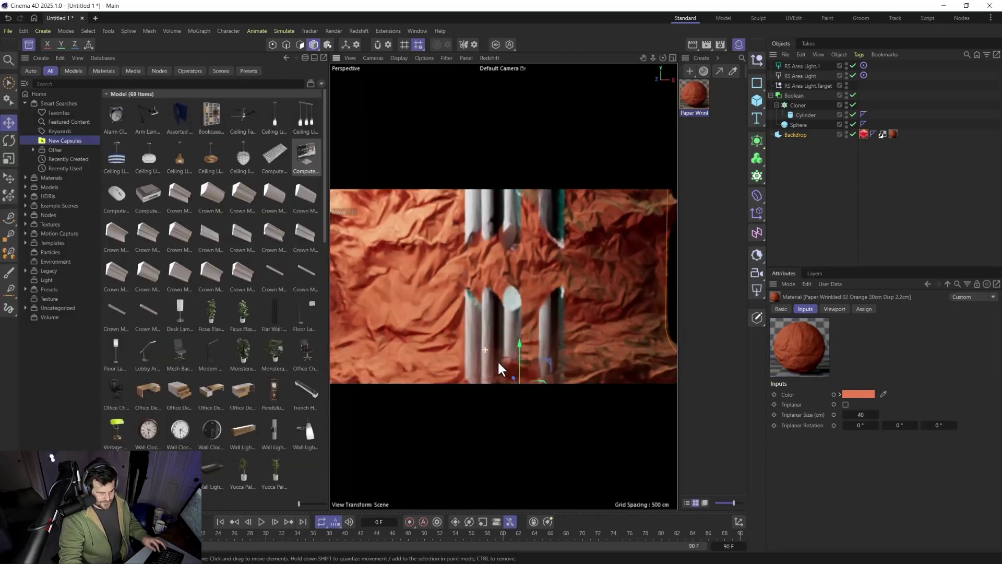
pyautogui.scroll(2, 491, 373)
pyautogui.moveTo(486, 386)
pyautogui.keyDown('alt'); pyautogui.mouseDown()
pyautogui.moveTo(394, 381)
pyautogui.moveTo(470, 357)
pyautogui.moveTo(484, 371)
pyautogui.moveTo(488, 351)
pyautogui.moveTo(332, 358)
pyautogui.mouseUp(); pyautogui.keyUp('alt')
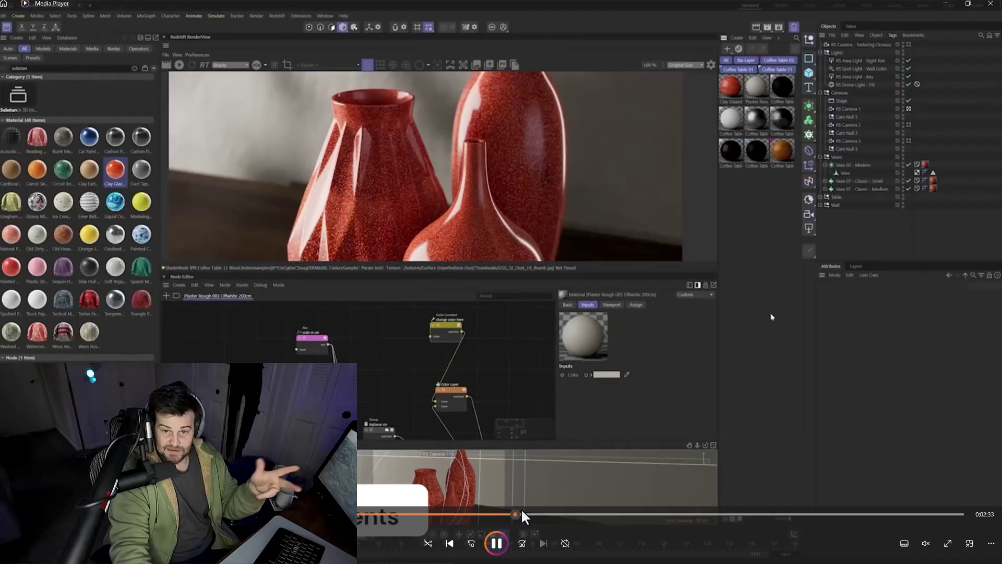
# Scrub the showreel seek bar forward to the neon car and later scenes, then back
pyautogui.click(551, 506)
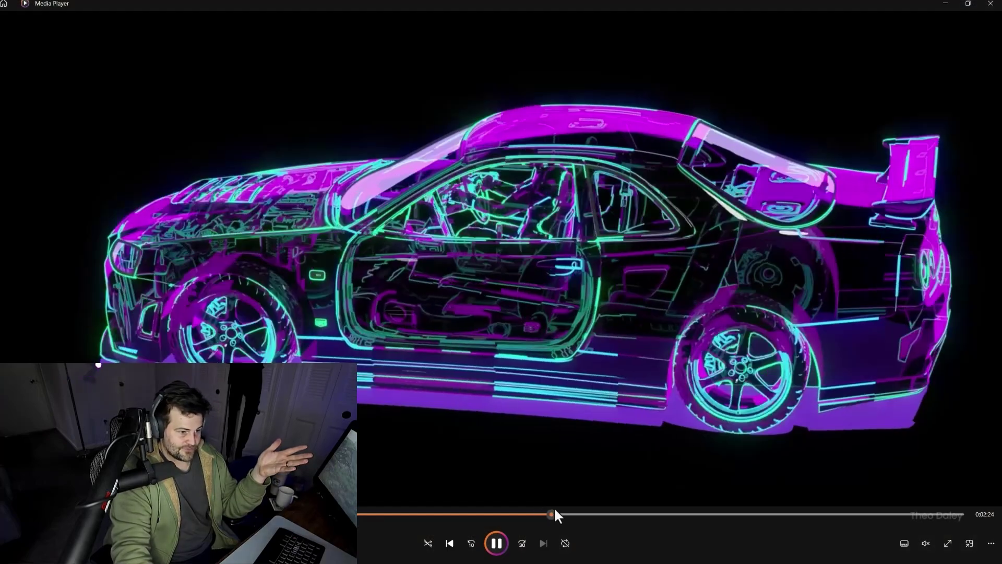
pyautogui.moveTo(570, 506)
pyautogui.mouseDown()
pyautogui.moveTo(648, 491)
pyautogui.moveTo(754, 511)
pyautogui.mouseUp()
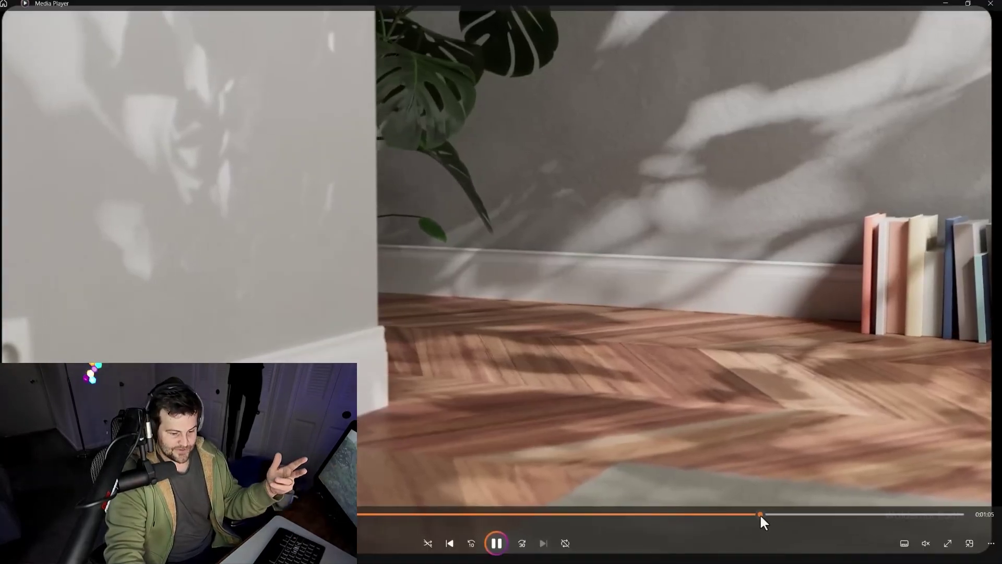
pyautogui.click(758, 513)
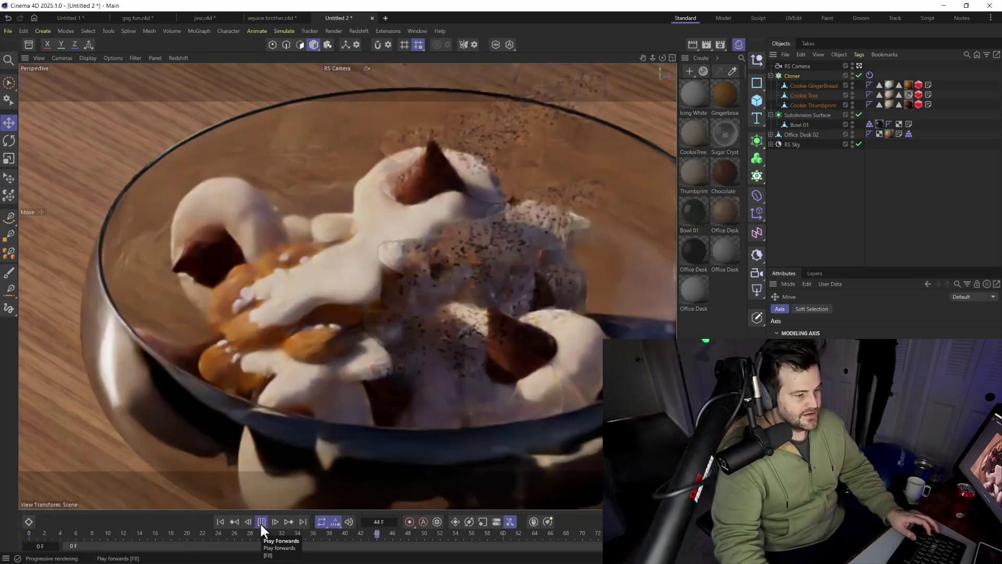
# Pause the cookie bowl animation at frame 85
pyautogui.click(262, 521)
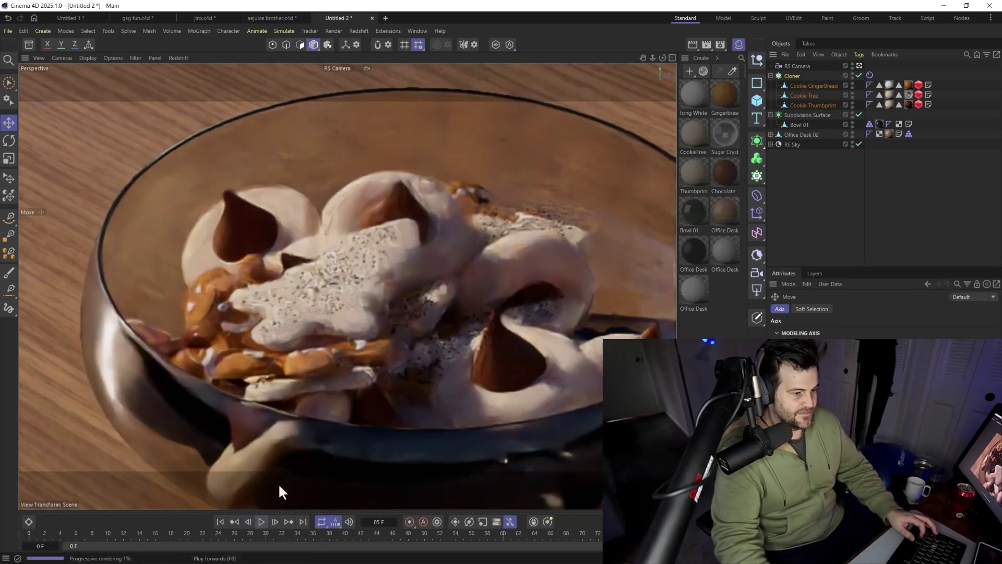
pyautogui.scroll(3, 339, 363)
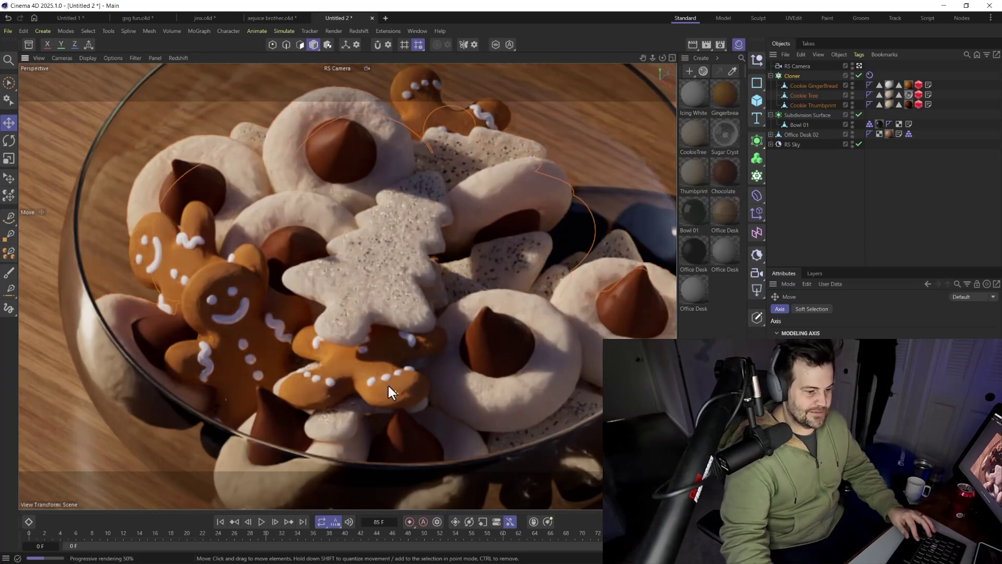
pyautogui.scroll(-4, 379, 373)
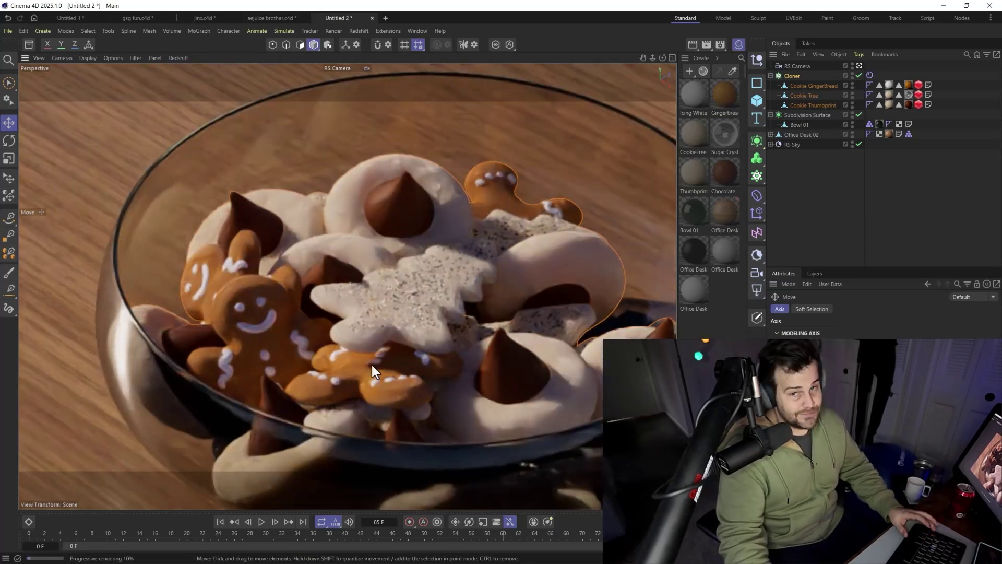
pyautogui.scroll(3, 375, 371)
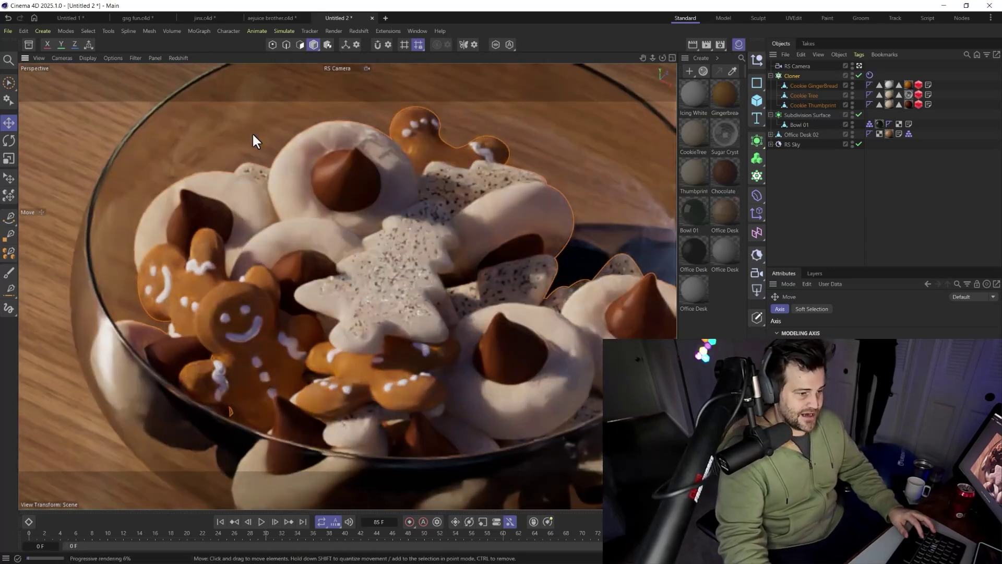